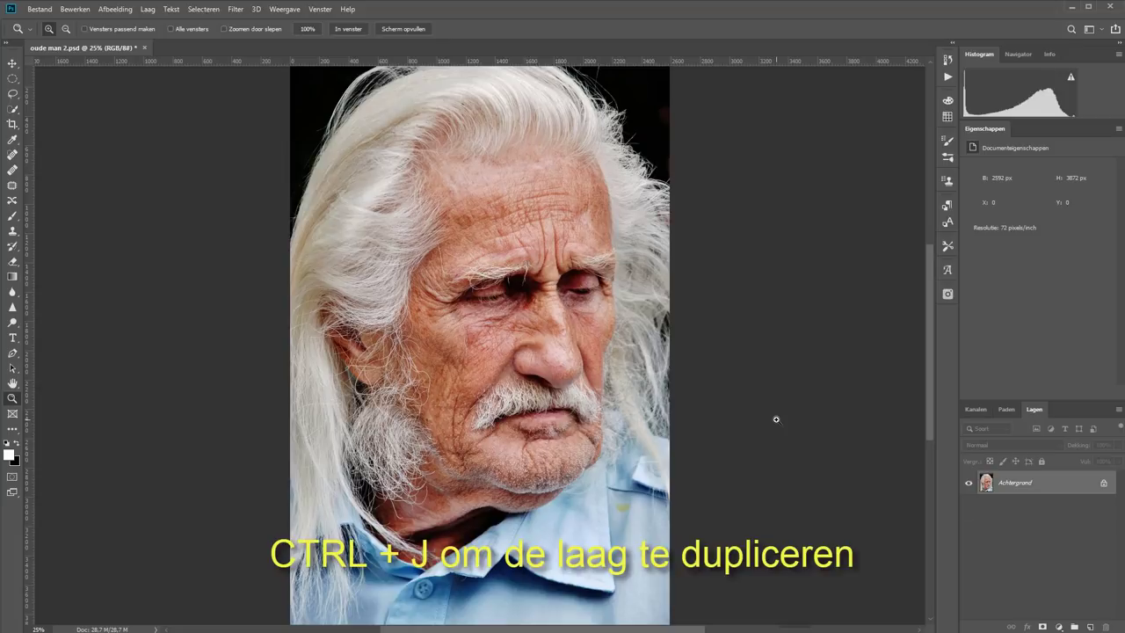
# Duplicate the background portrait as Laag 1 and desaturate the copy to black and white
pyautogui.hotkey('ctrl', 'j')
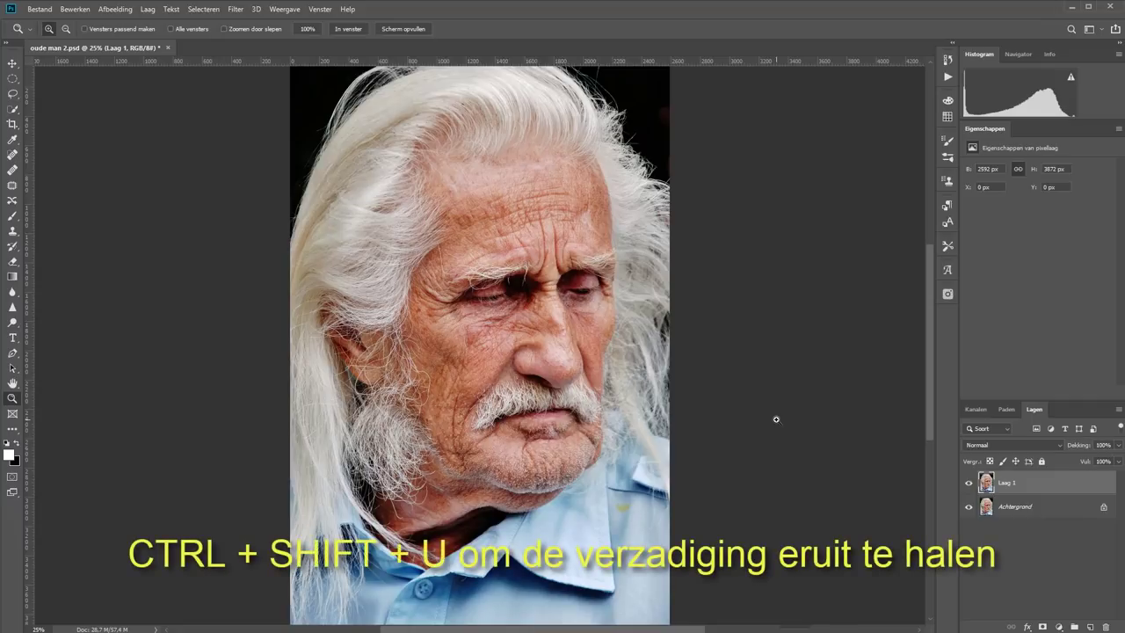
pyautogui.hotkey('ctrl', 'shift', 'u')
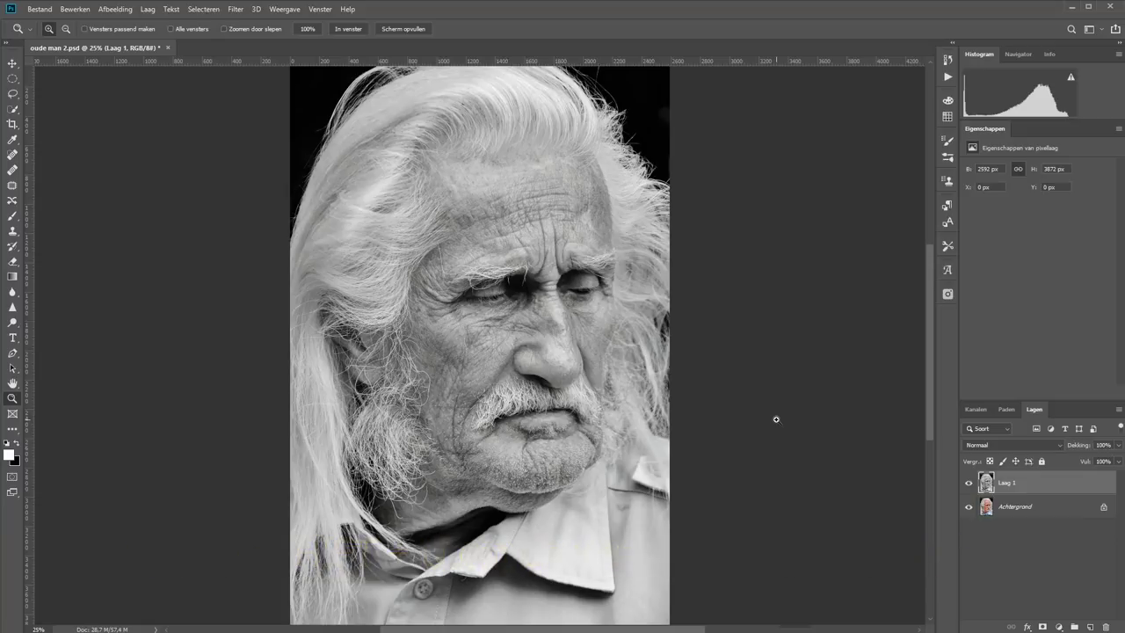
# Copy Laag 1 as Laag 1 kopiëren and invert the copy into a negative
pyautogui.hotkey('ctrl', 'j')
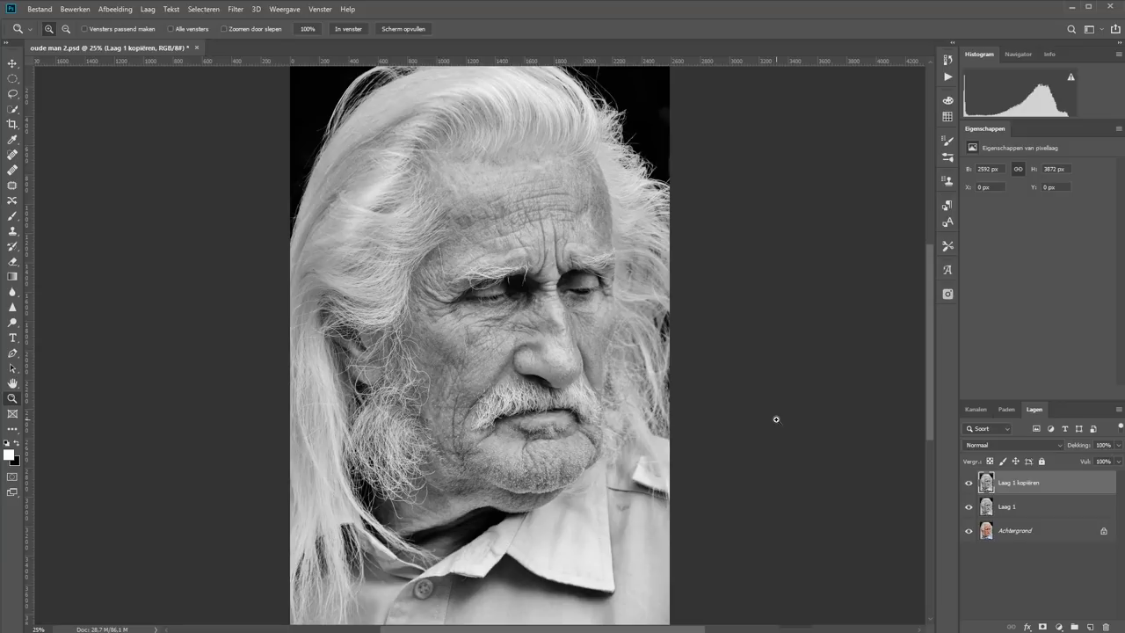
pyautogui.hotkey('ctrl', 'i')
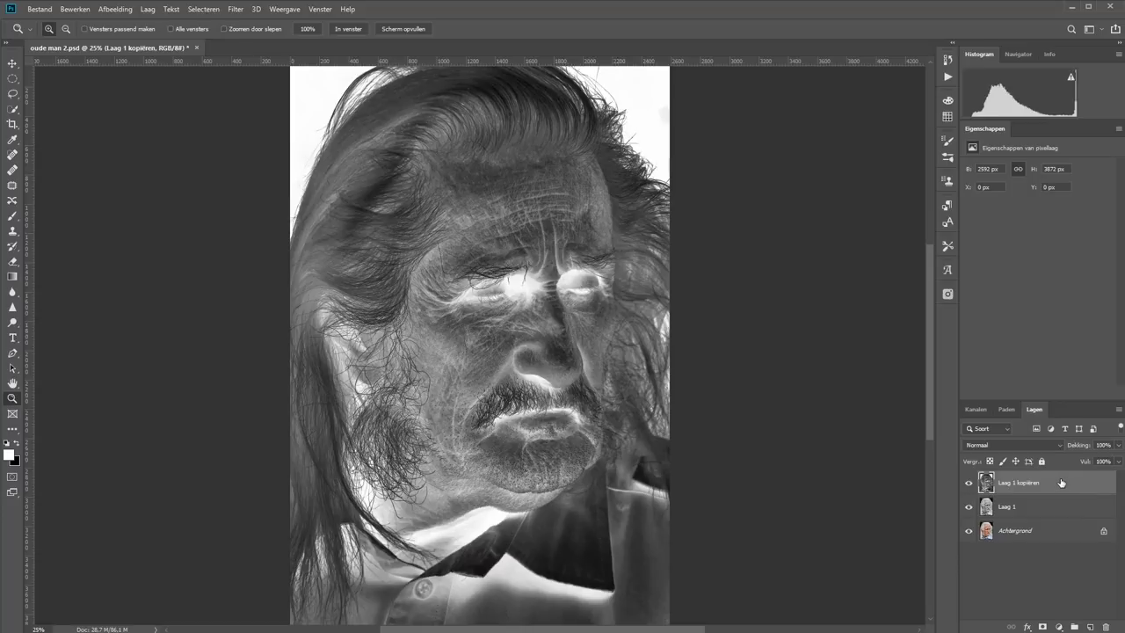
# Convert Laag 1 kopiëren to a smart object and apply Oppervlak vervagen, radius 54, threshold 137
pyautogui.rightClick(1066, 486)
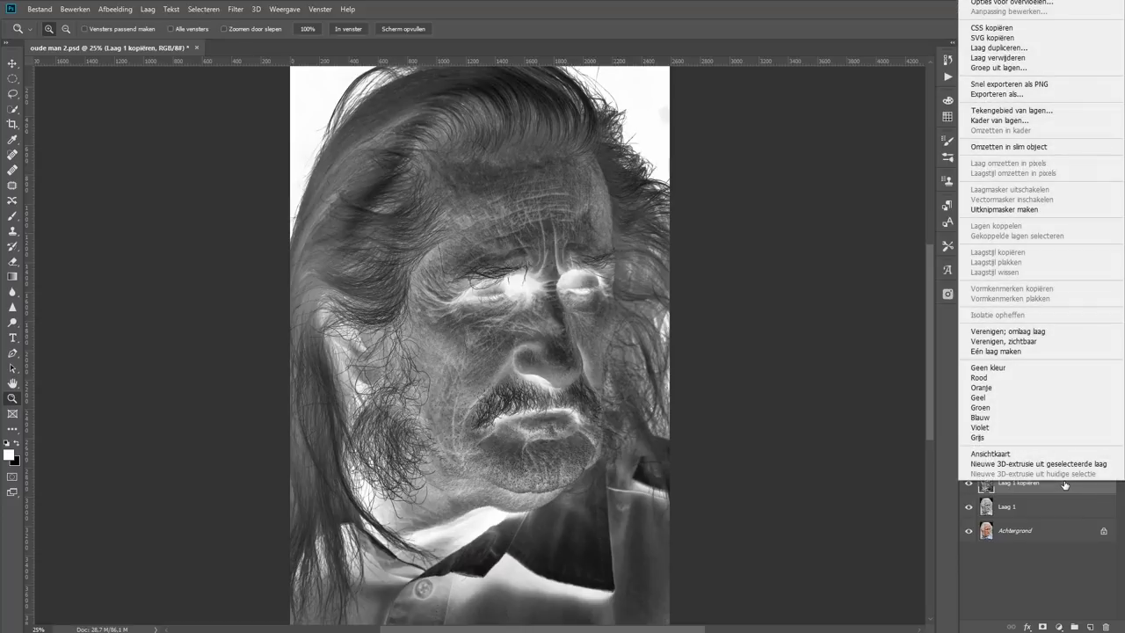
pyautogui.click(1011, 147)
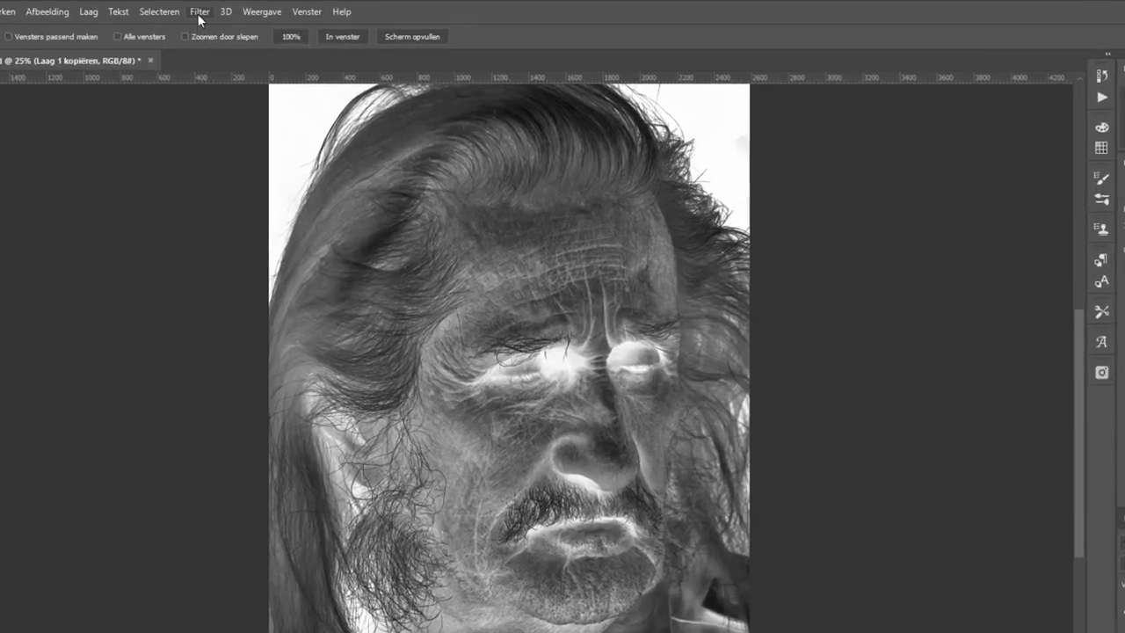
pyautogui.click(236, 9)
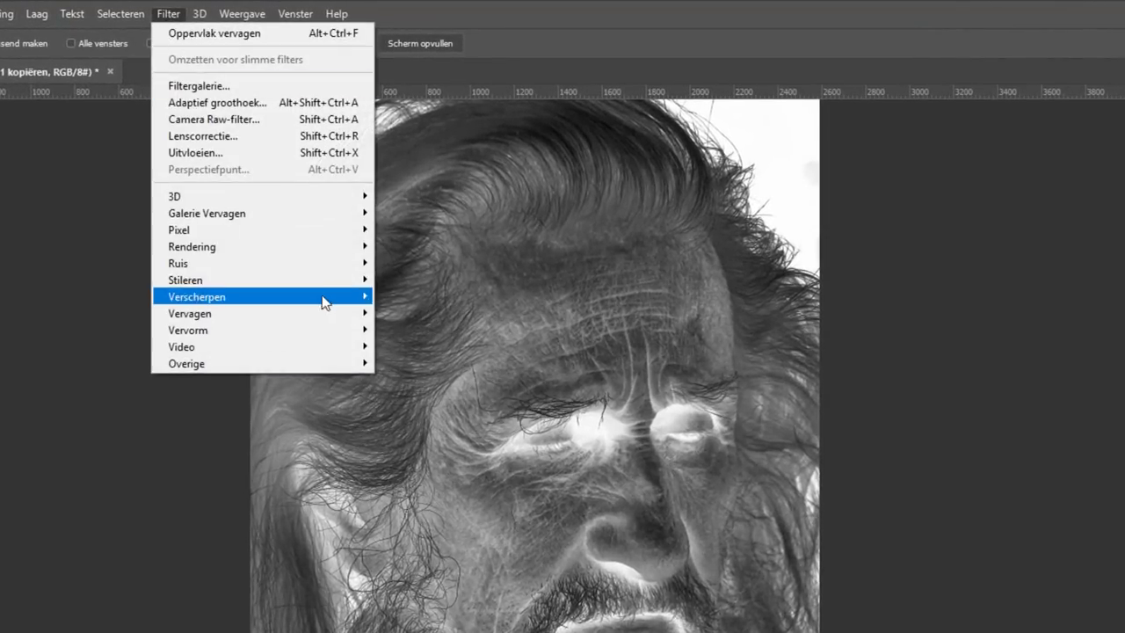
pyautogui.moveTo(190, 313)
pyautogui.click(429, 380)
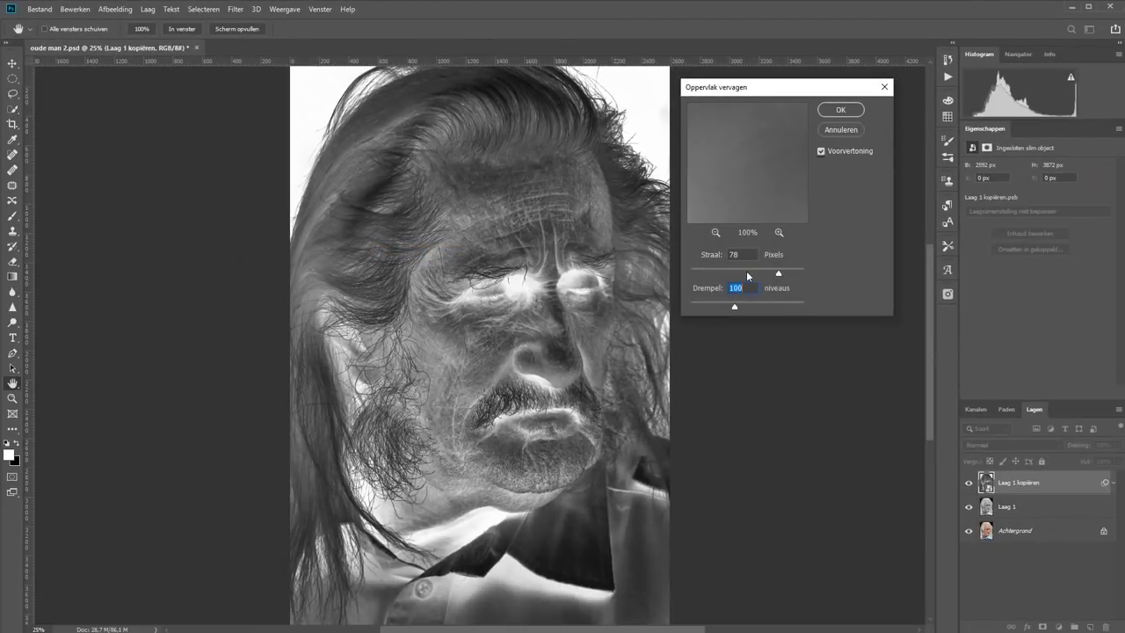
pyautogui.click(751, 272)
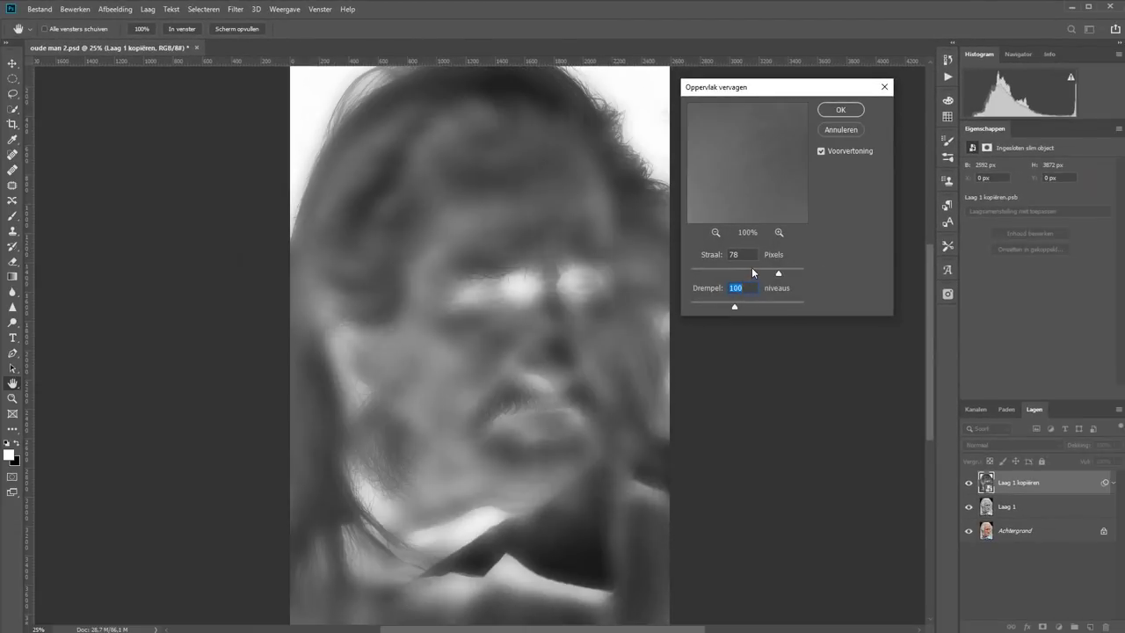
pyautogui.click(751, 306)
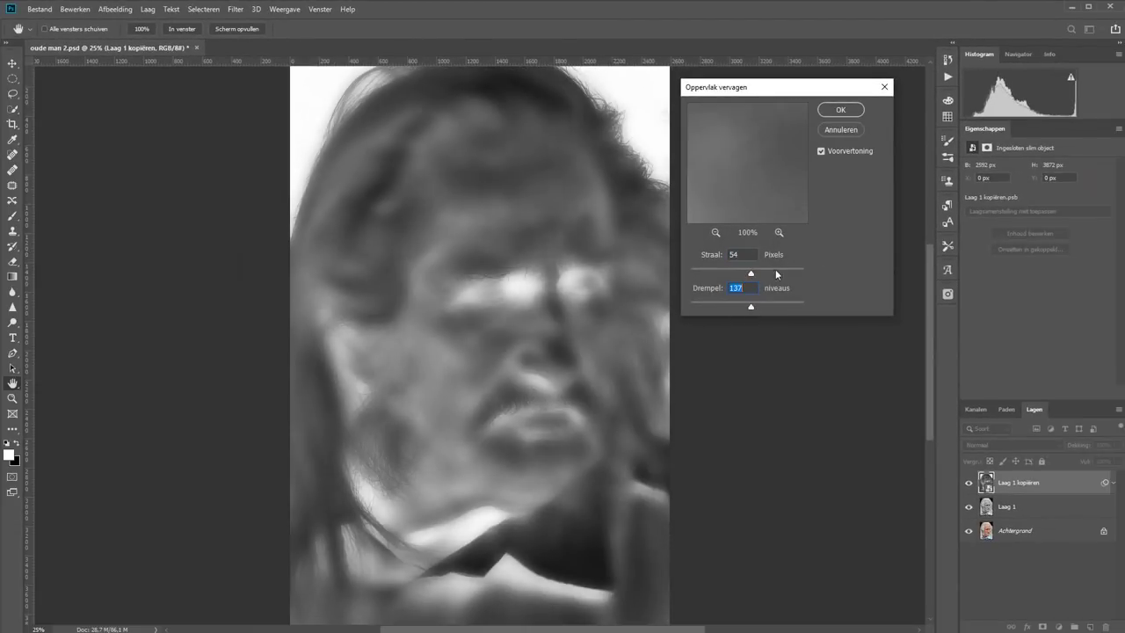
pyautogui.click(839, 110)
pyautogui.press('z')
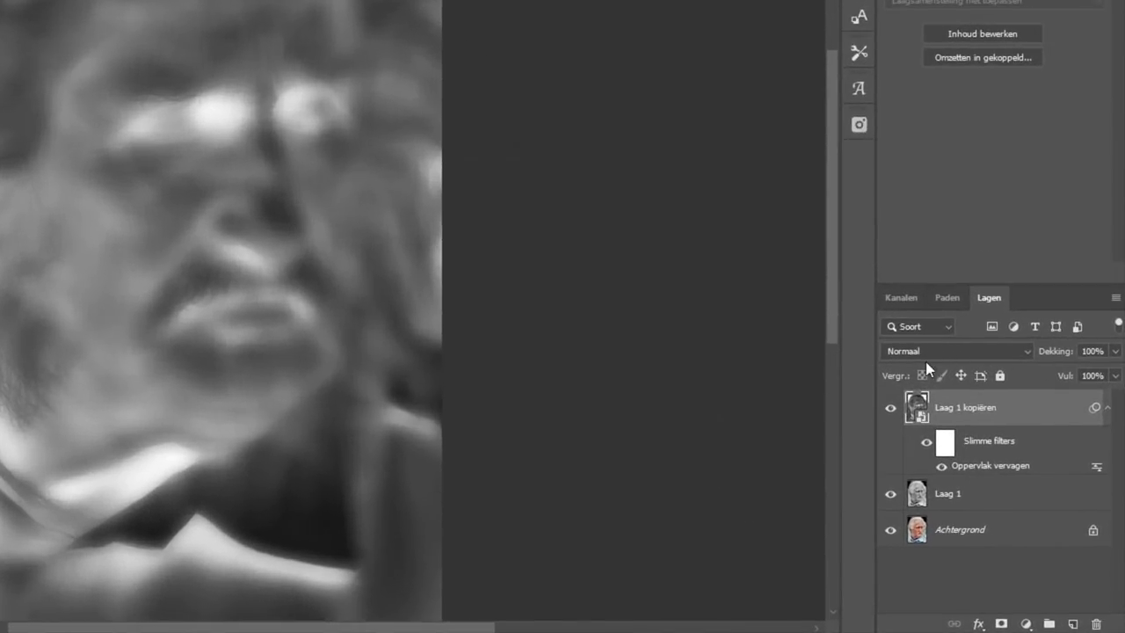
# Set Laag 1 kopiëren to Intens licht, compare by toggling Laag 1, then select both grey layers
pyautogui.click(926, 352)
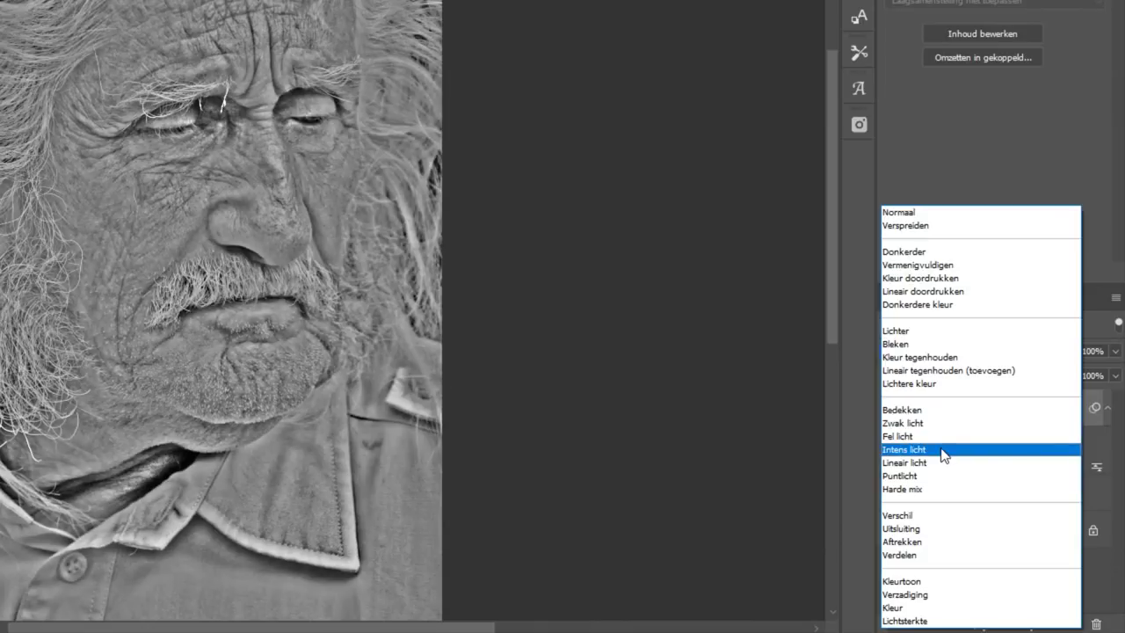
pyautogui.click(943, 454)
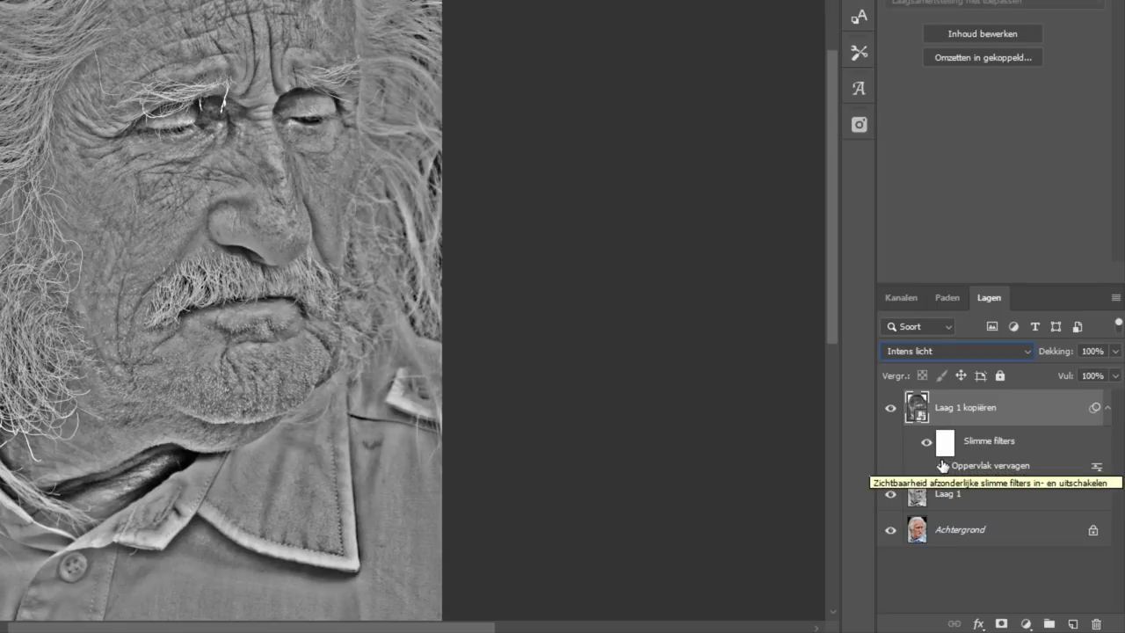
pyautogui.click(939, 497)
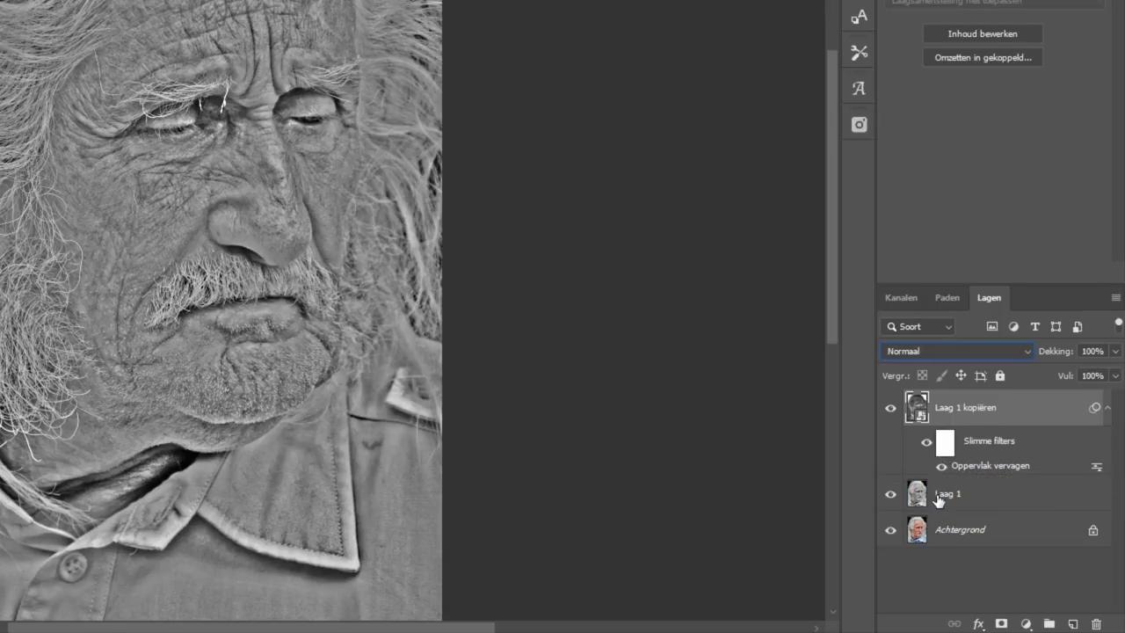
pyautogui.click(888, 495)
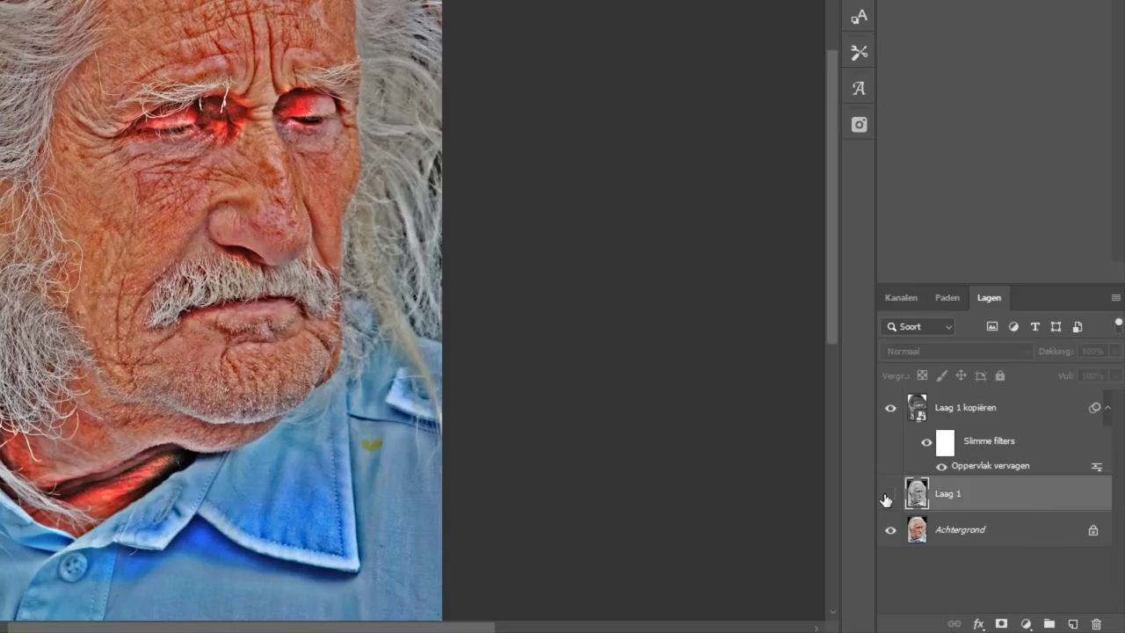
pyautogui.click(890, 496)
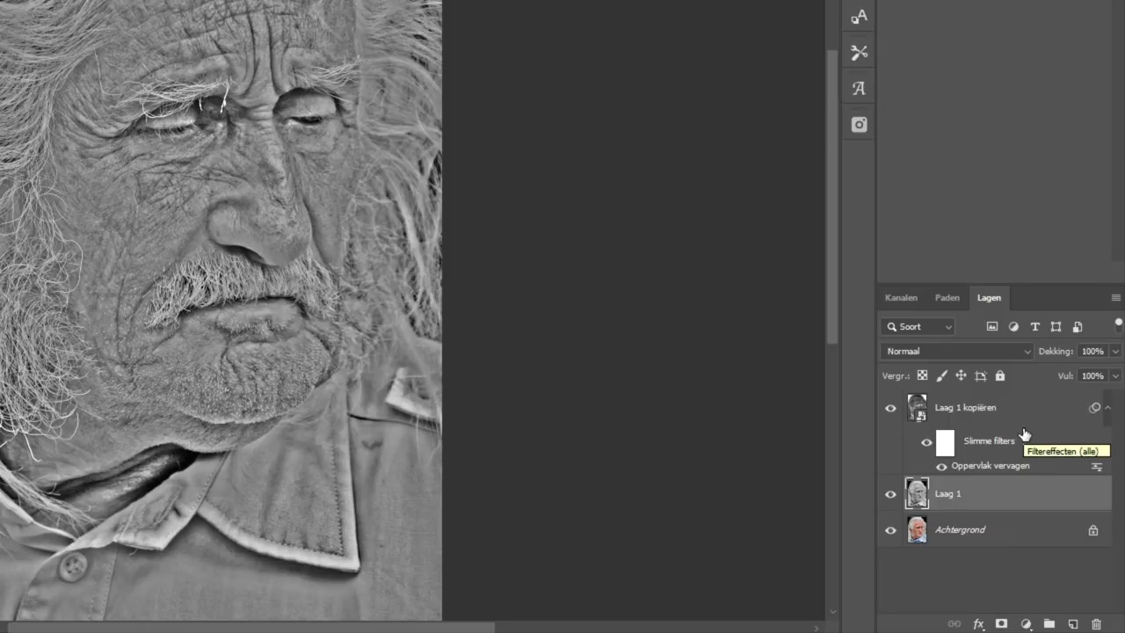
pyautogui.click(954, 412)
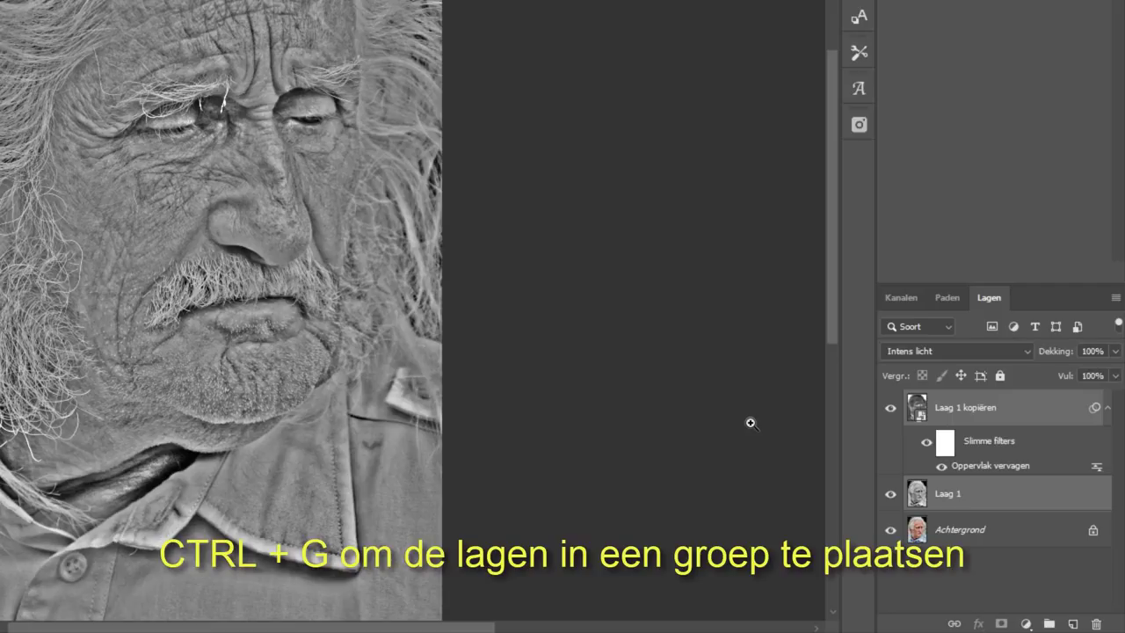
# Put the two grey layers into Groep 1 and set the group's blend mode to Bedekken
pyautogui.hotkey('ctrl', 'g')
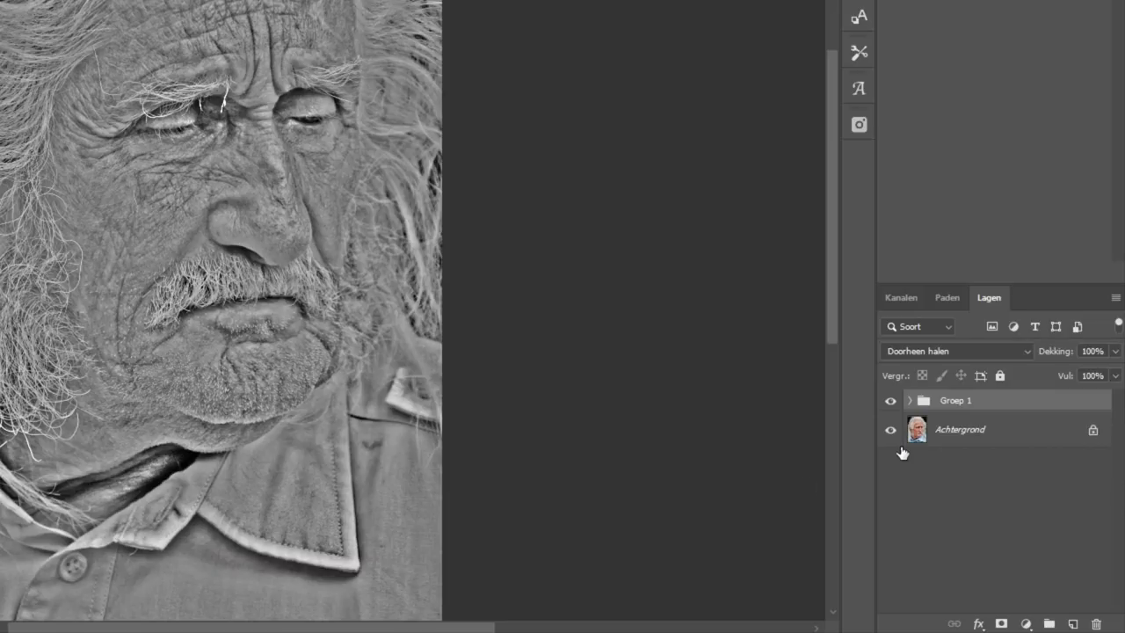
pyautogui.click(919, 348)
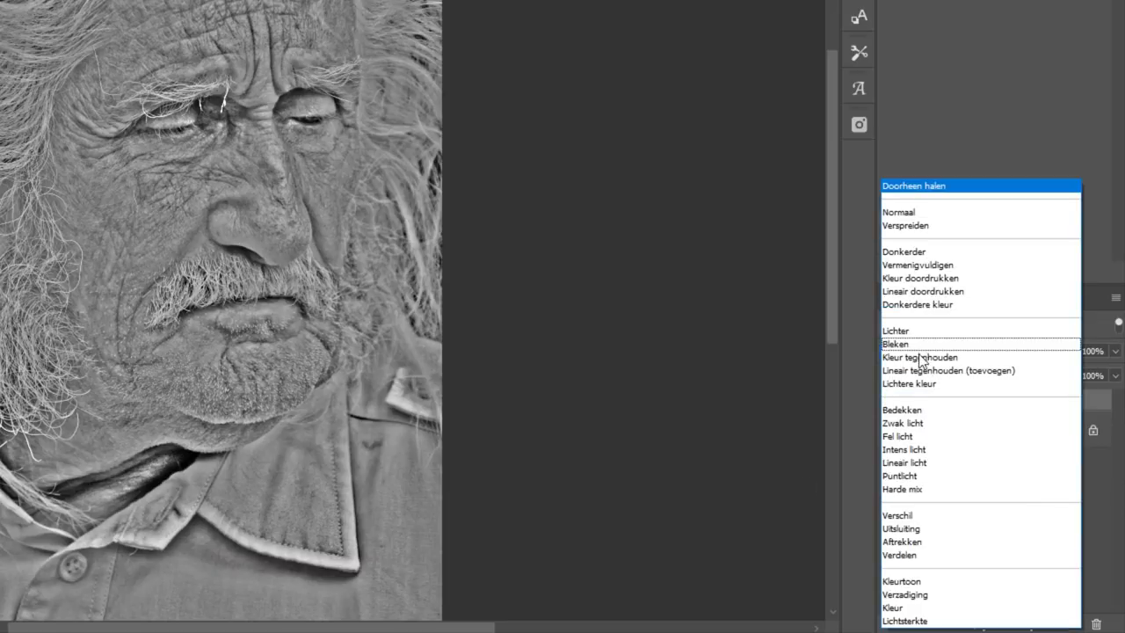
pyautogui.click(924, 410)
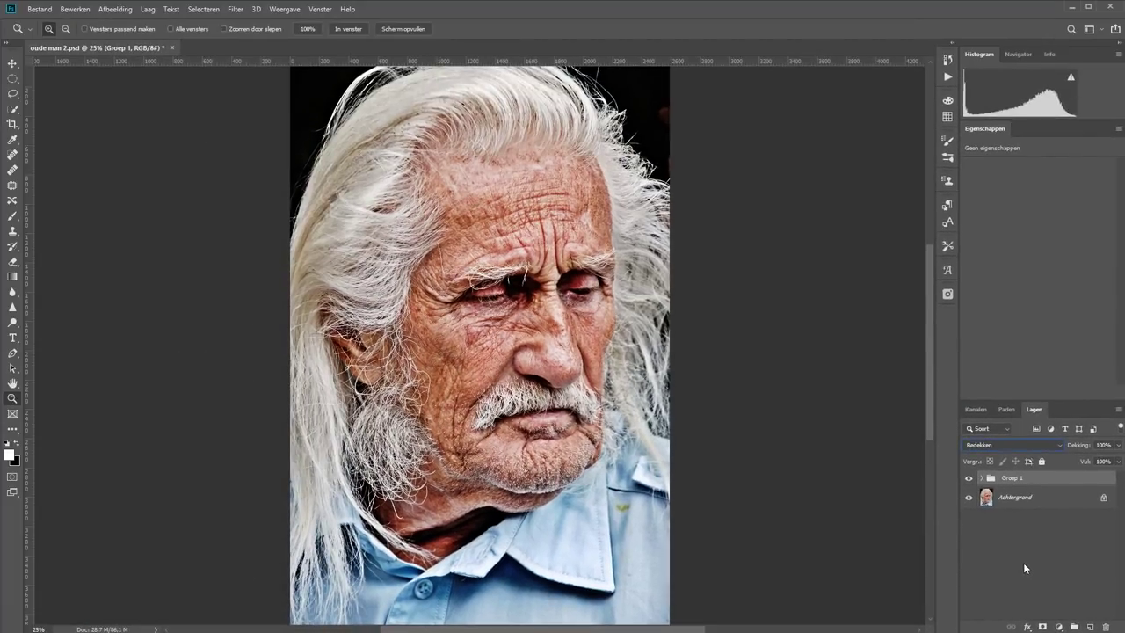
# Change the Oppervlak vervagen smart filter on Laag 1 kopiëren to radius 71 and threshold 99
pyautogui.click(970, 479)
pyautogui.click(982, 478)
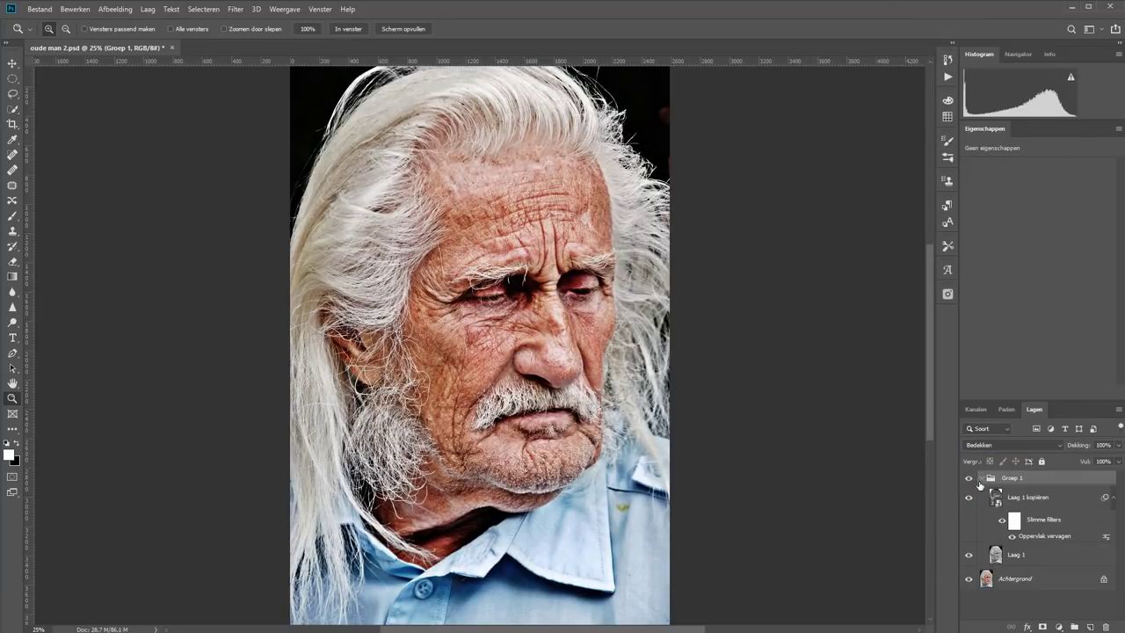
pyautogui.doubleClick(1030, 538)
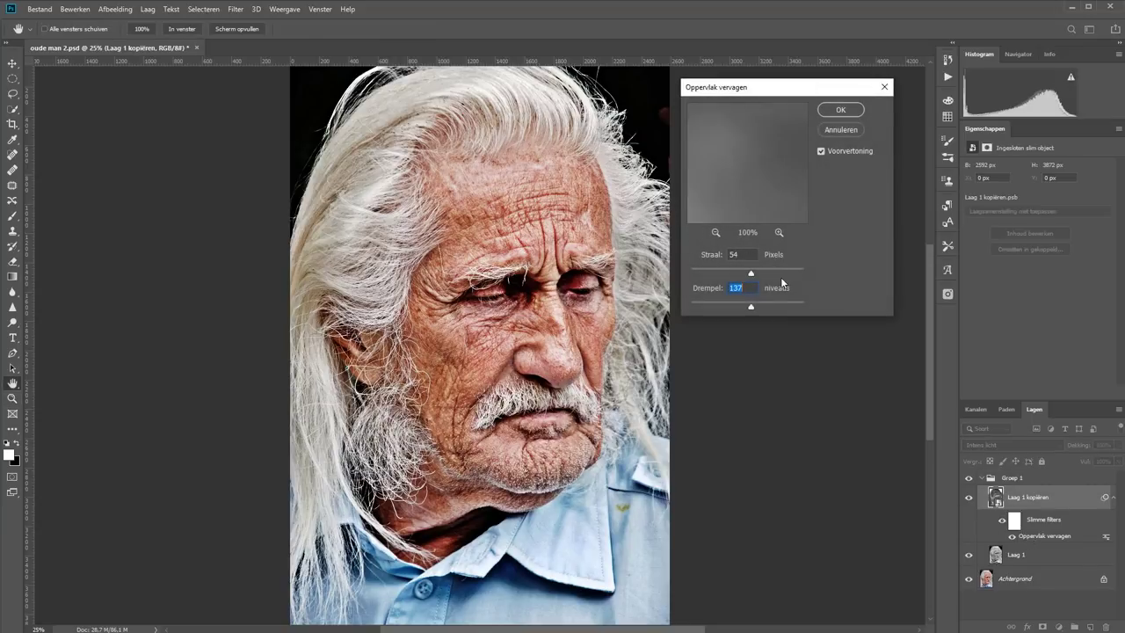
pyautogui.click(769, 271)
pyautogui.click(734, 306)
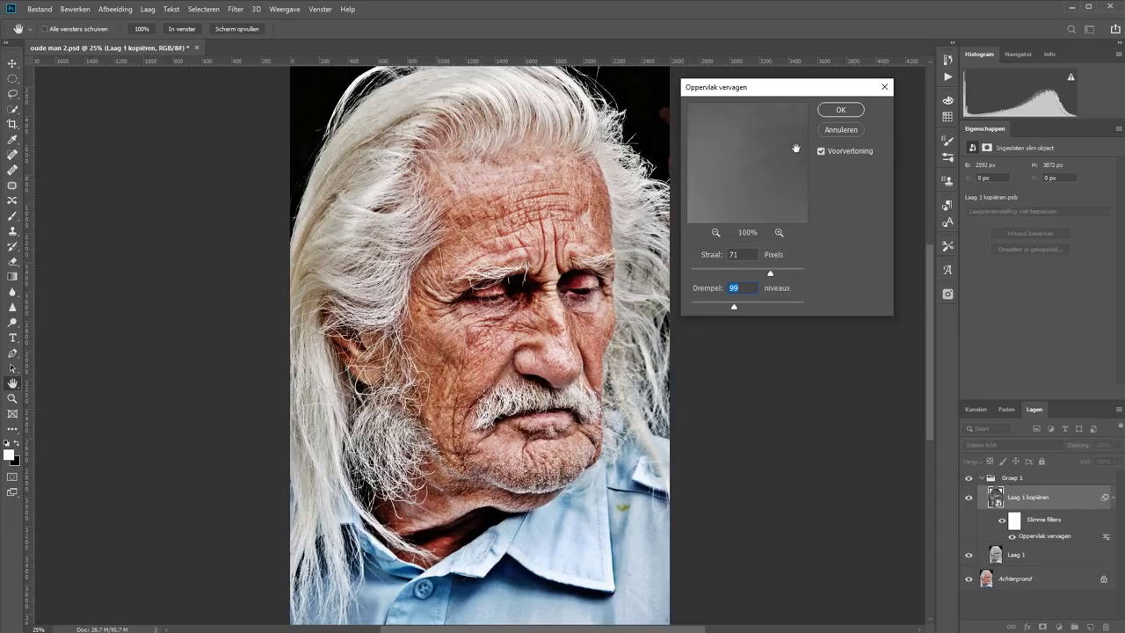
pyautogui.click(839, 110)
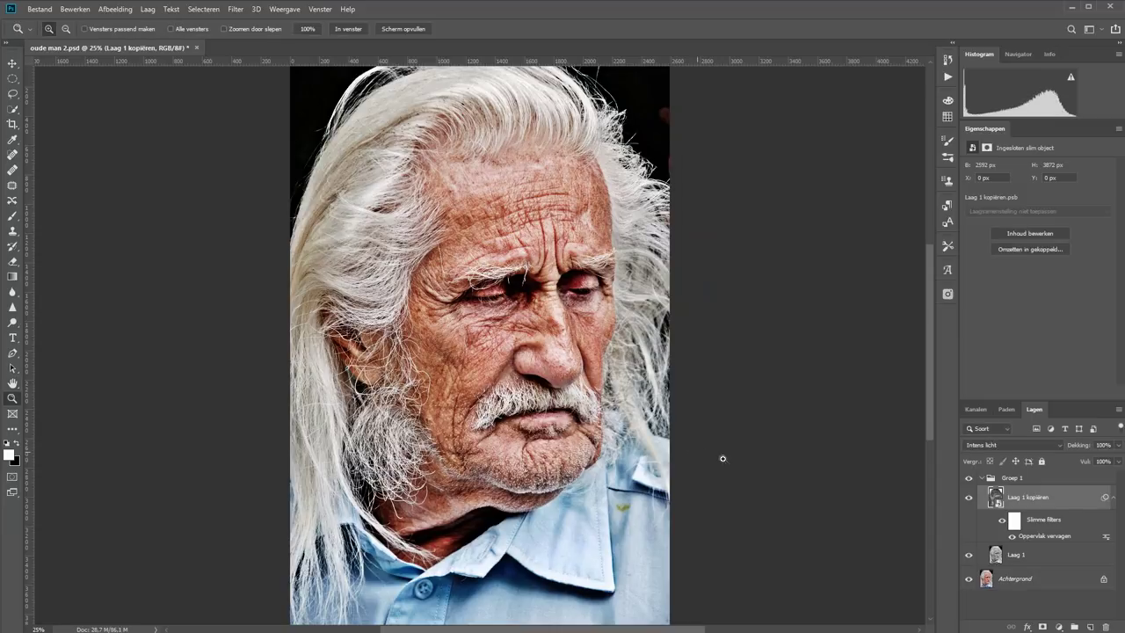
# Collapse Groep 1, copy Achtergrond as Achtergrond kopiëren, and desaturate that copy
pyautogui.click(982, 479)
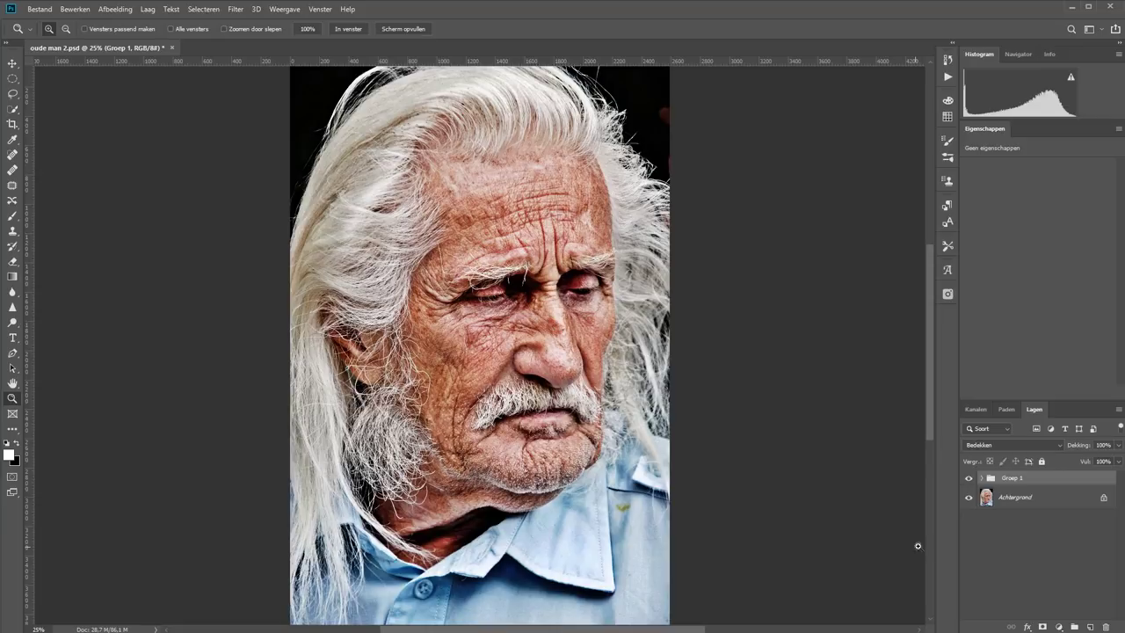
pyautogui.click(1017, 498)
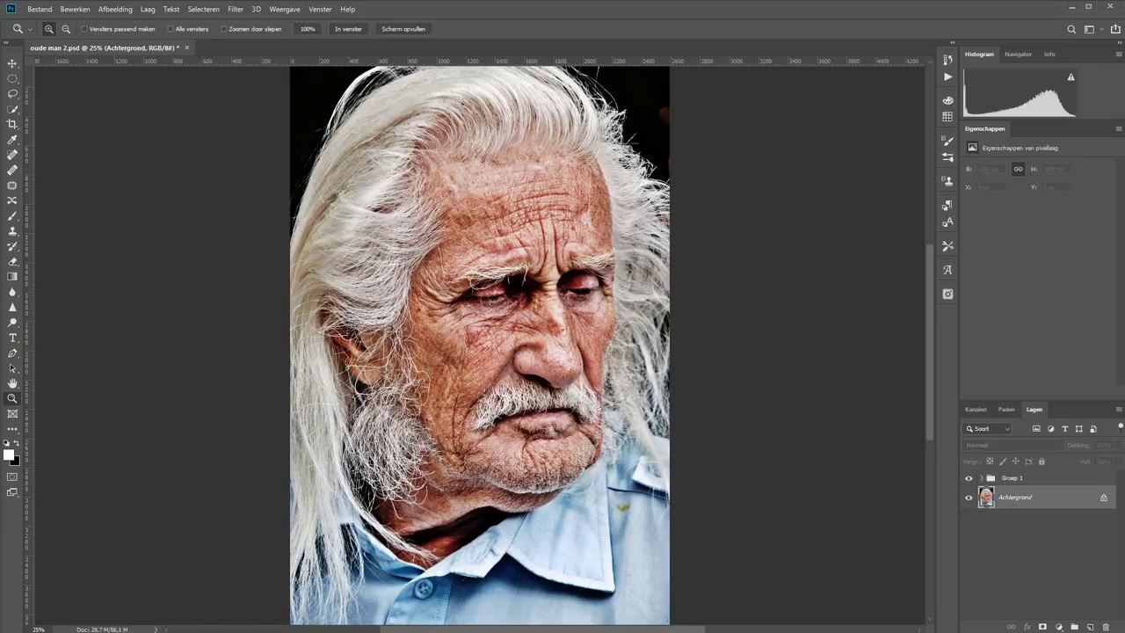
pyautogui.hotkey('ctrl', 'j')
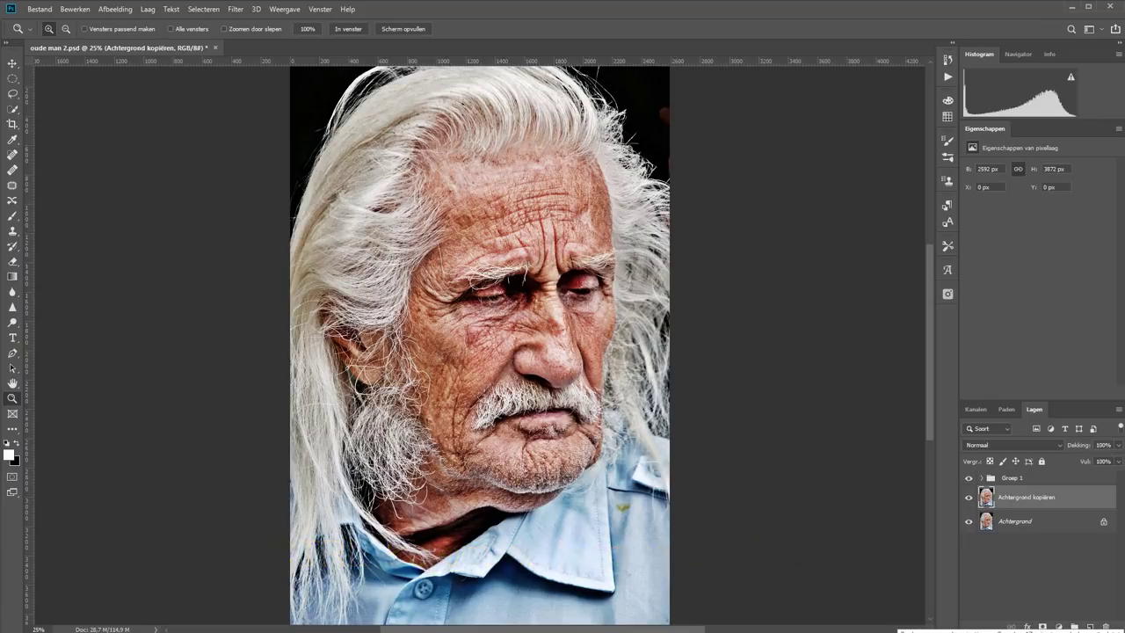
pyautogui.hotkey('ctrl', 'shift', 'u')
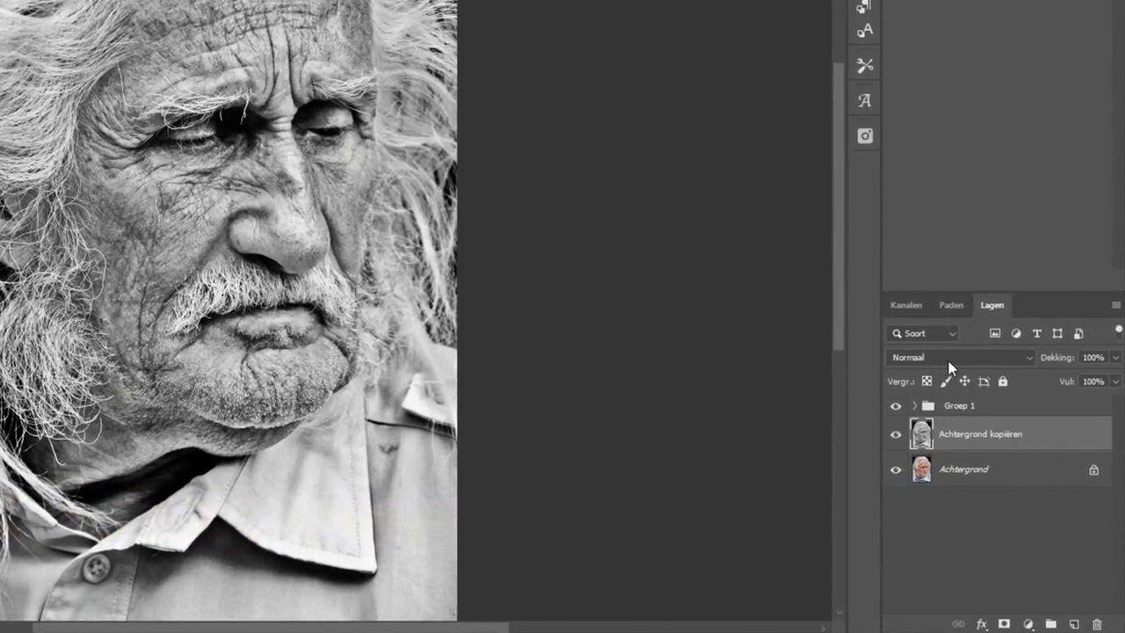
# Set Achtergrond kopiëren to Vermenigvuldigen blend mode and toggle its visibility to compare
pyautogui.click(948, 359)
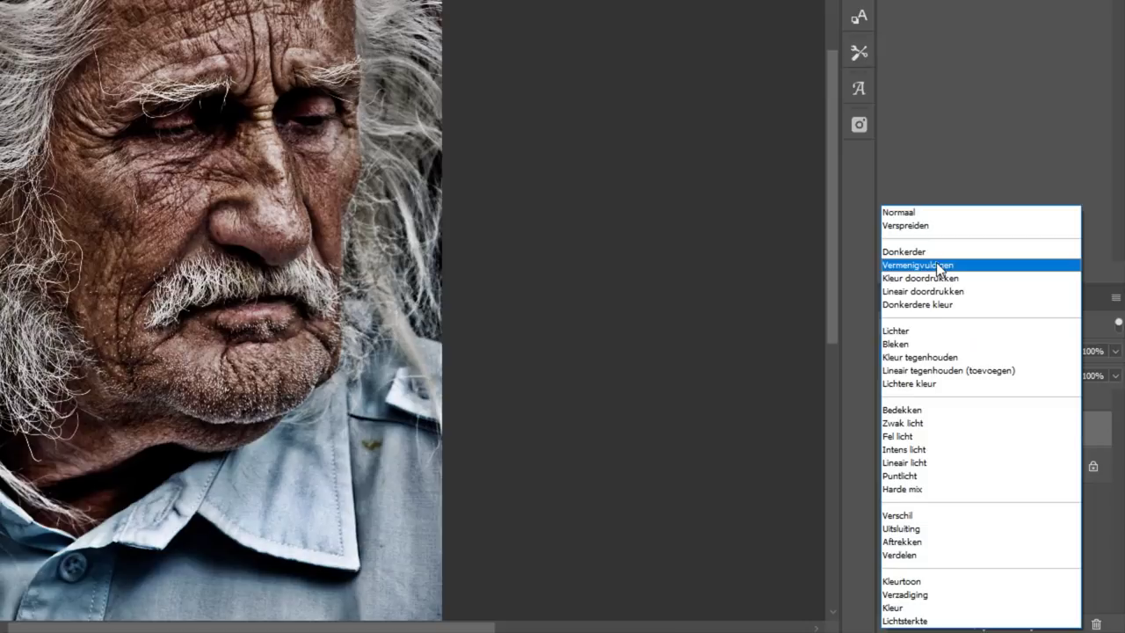
pyautogui.click(939, 265)
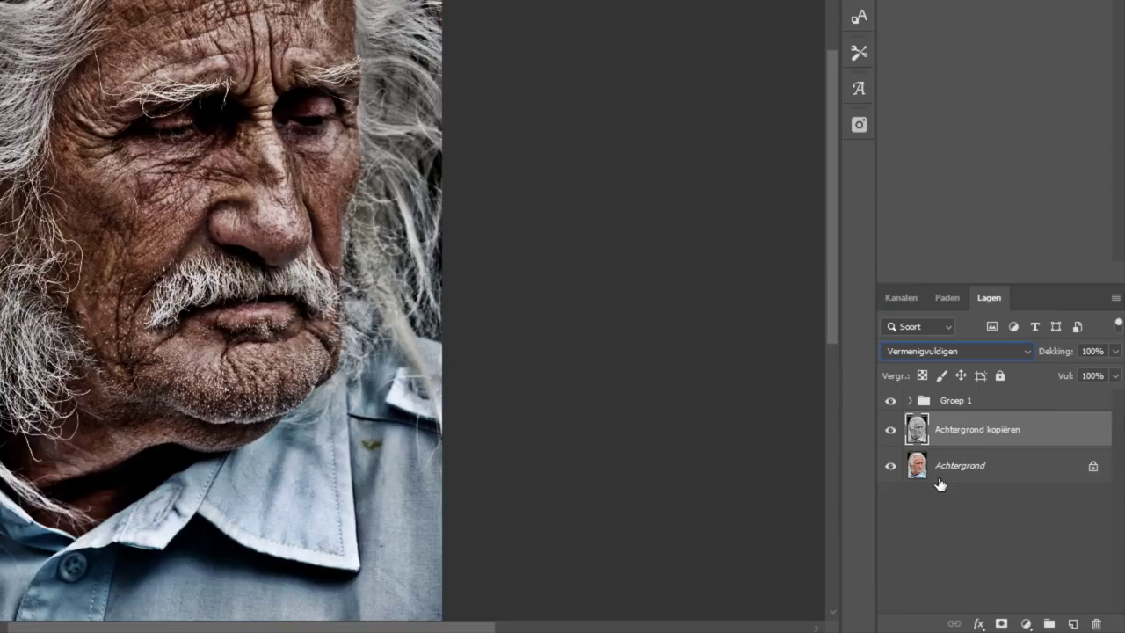
pyautogui.click(891, 430)
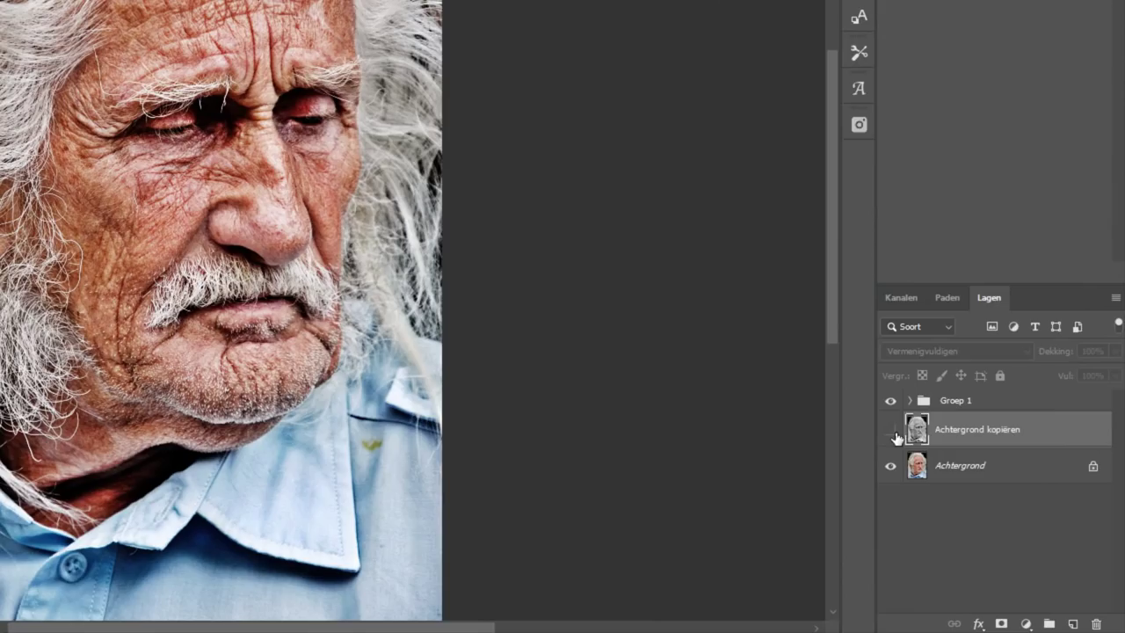
pyautogui.click(890, 430)
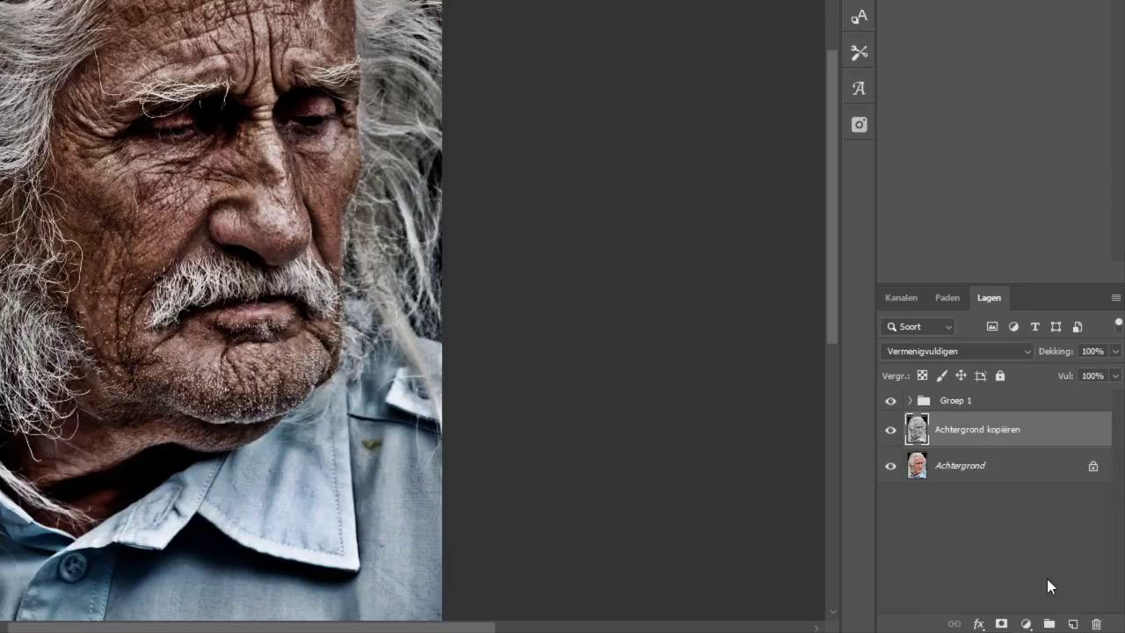
# Add a Niveaus 1 Levels layer above Achtergrond kopiëren and test its white input slider
pyautogui.click(1025, 625)
pyautogui.click(1041, 386)
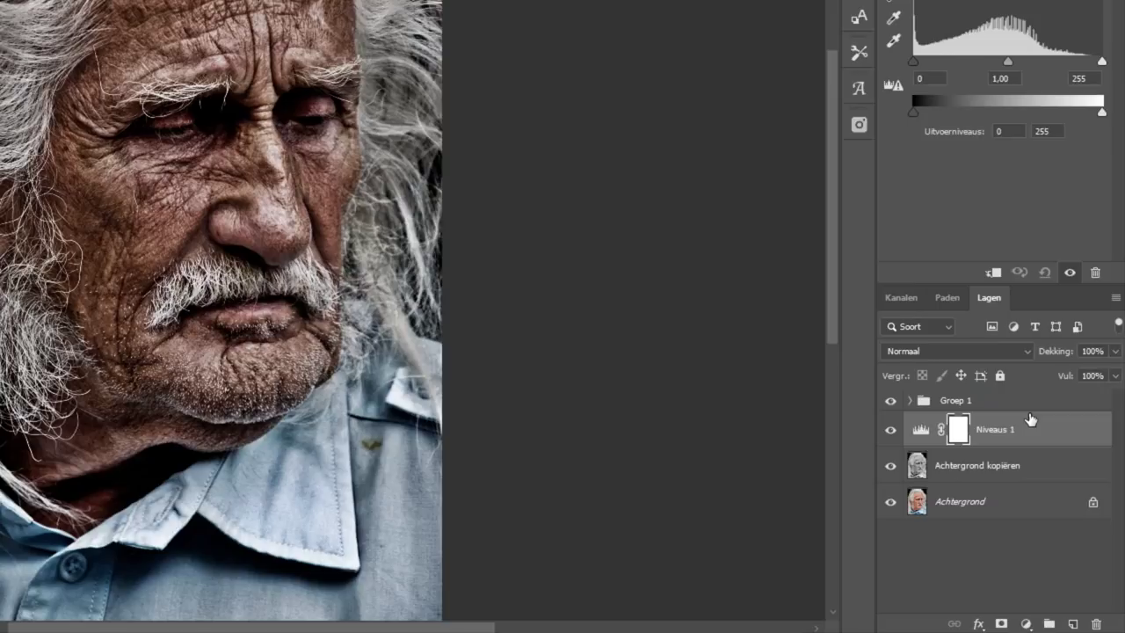
pyautogui.click(890, 468)
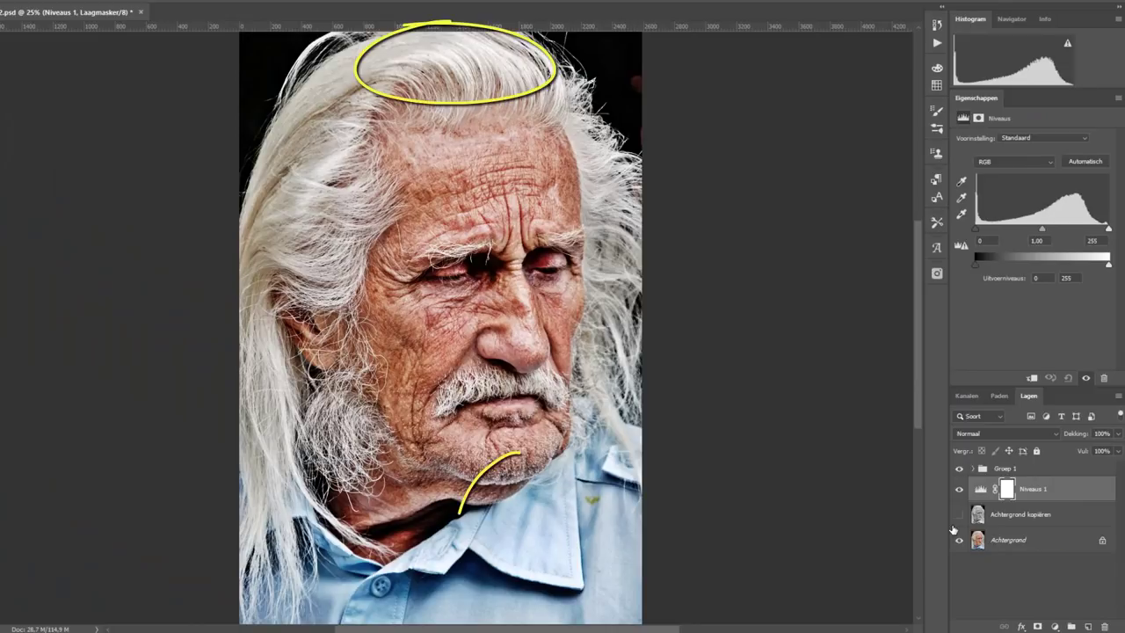
pyautogui.moveTo(1108, 230)
pyautogui.mouseDown()
pyautogui.moveTo(1077, 236)
pyautogui.moveTo(1109, 231)
pyautogui.mouseUp()
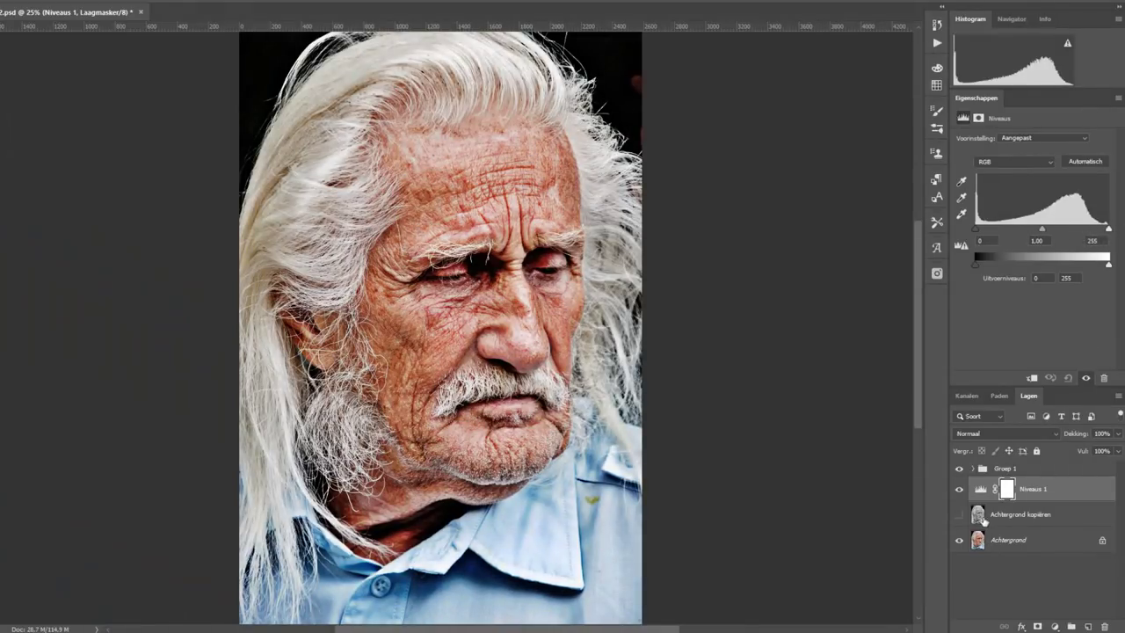
pyautogui.click(960, 516)
pyautogui.click(1004, 520)
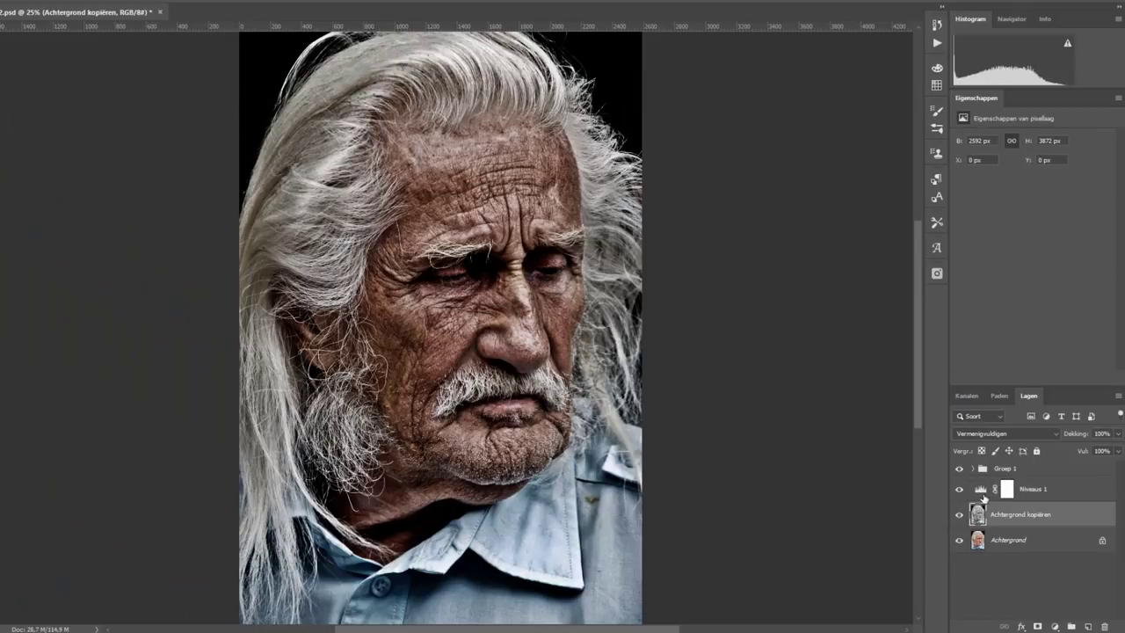
pyautogui.click(978, 489)
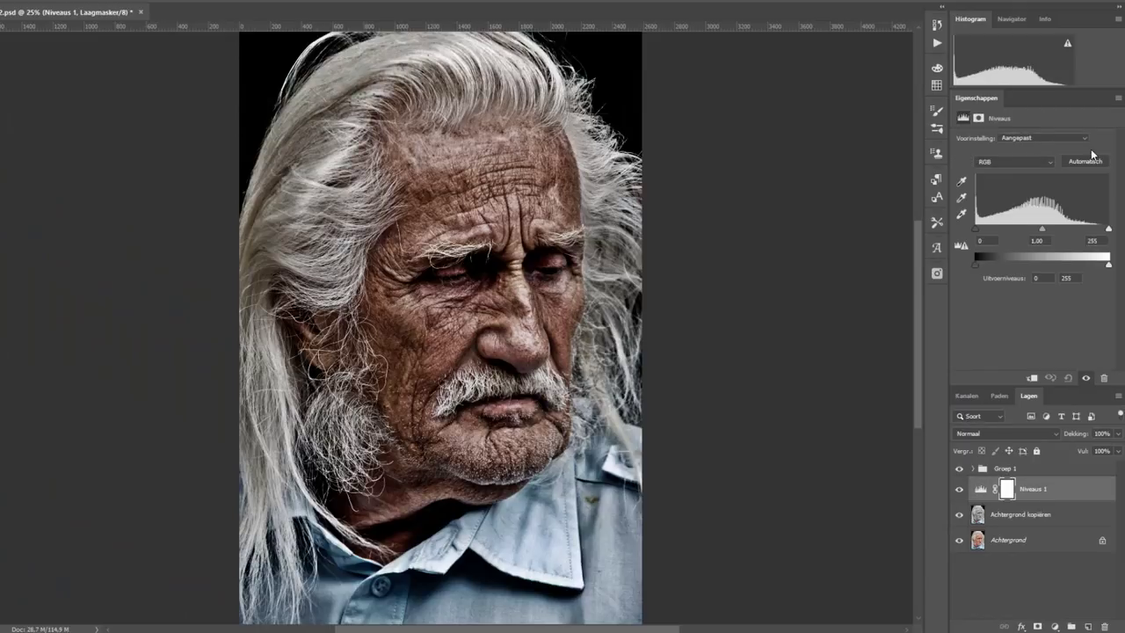
pyautogui.moveTo(1109, 229)
pyautogui.mouseDown()
pyautogui.moveTo(1045, 236)
pyautogui.moveTo(1122, 246)
pyautogui.mouseUp()
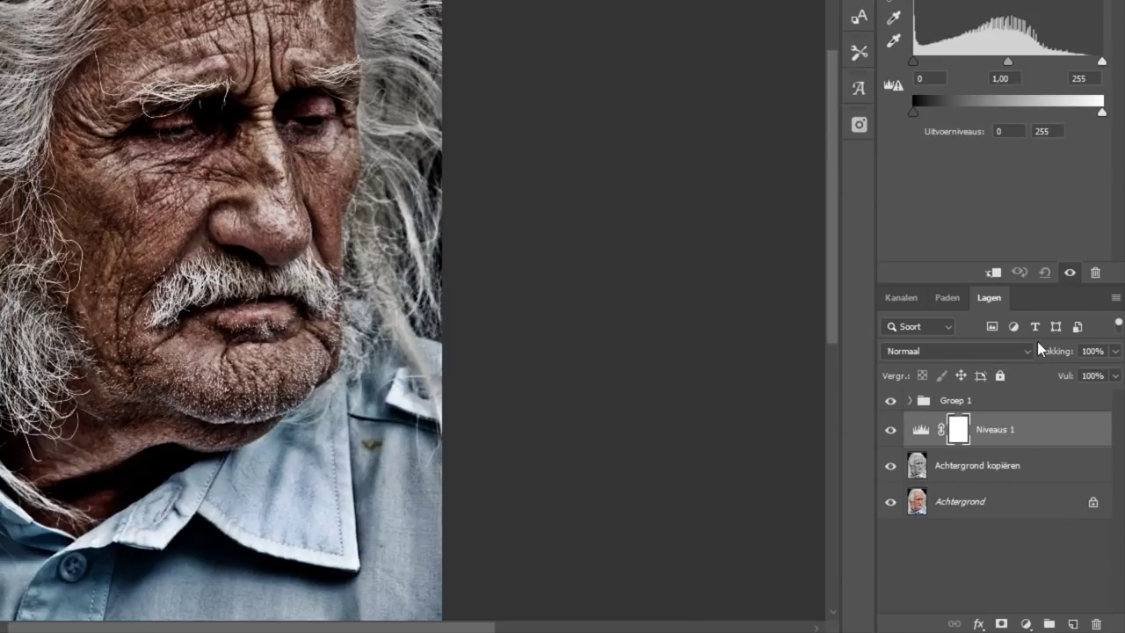
# Clip Niveaus 1 to Achtergrond kopiëren and set its white input level to 170
pyautogui.click(995, 274)
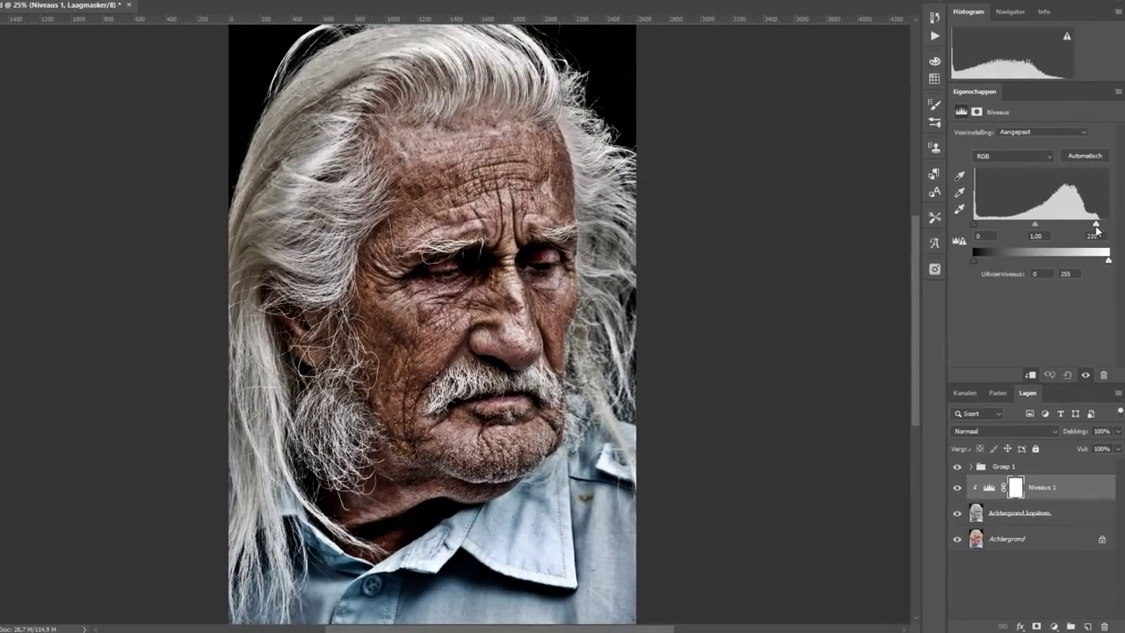
pyautogui.moveTo(1106, 224)
pyautogui.mouseDown()
pyautogui.moveTo(1014, 227)
pyautogui.moveTo(1078, 226)
pyautogui.moveTo(1063, 226)
pyautogui.mouseUp()
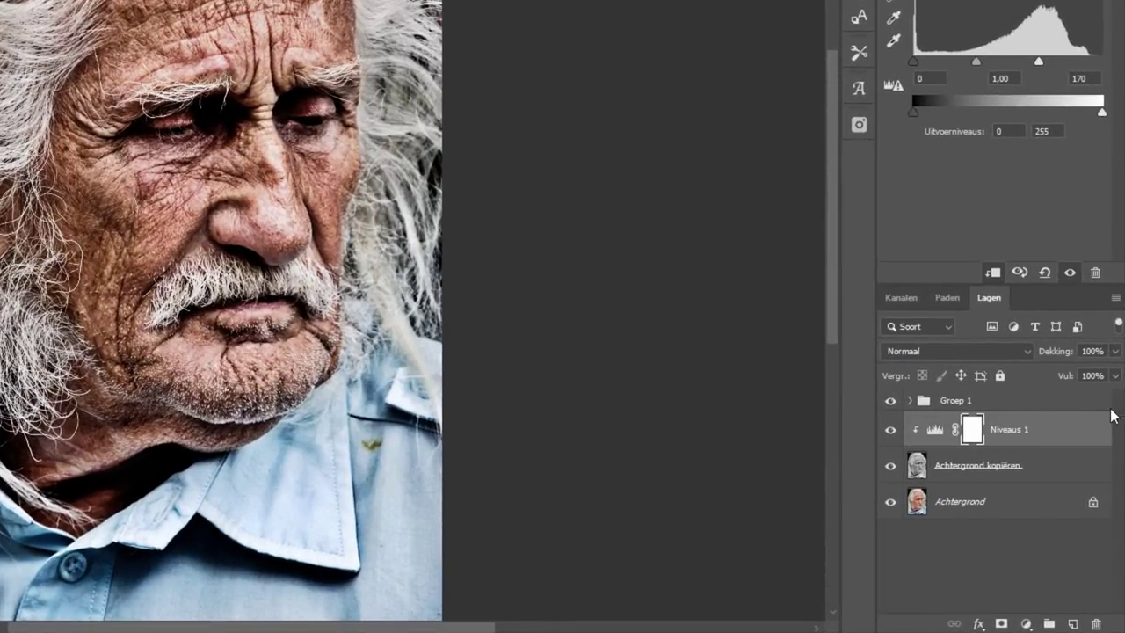
pyautogui.click(994, 405)
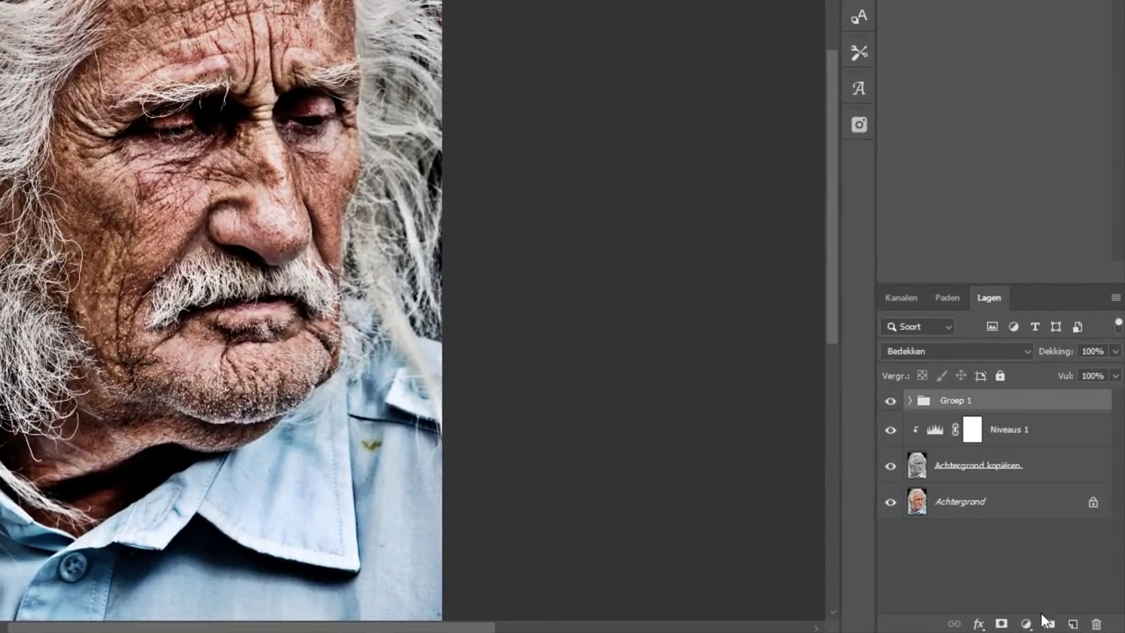
# Add a 'Kleur opzoeken 1' Color Lookup layer loaded with the FallColors.look table
pyautogui.click(1027, 625)
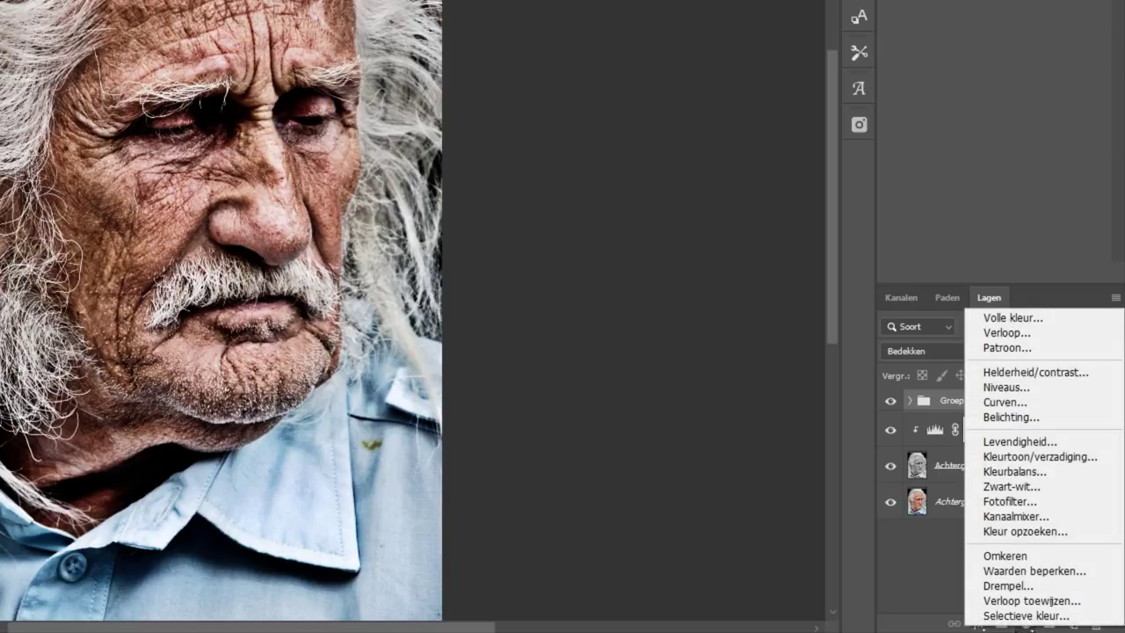
pyautogui.click(1055, 532)
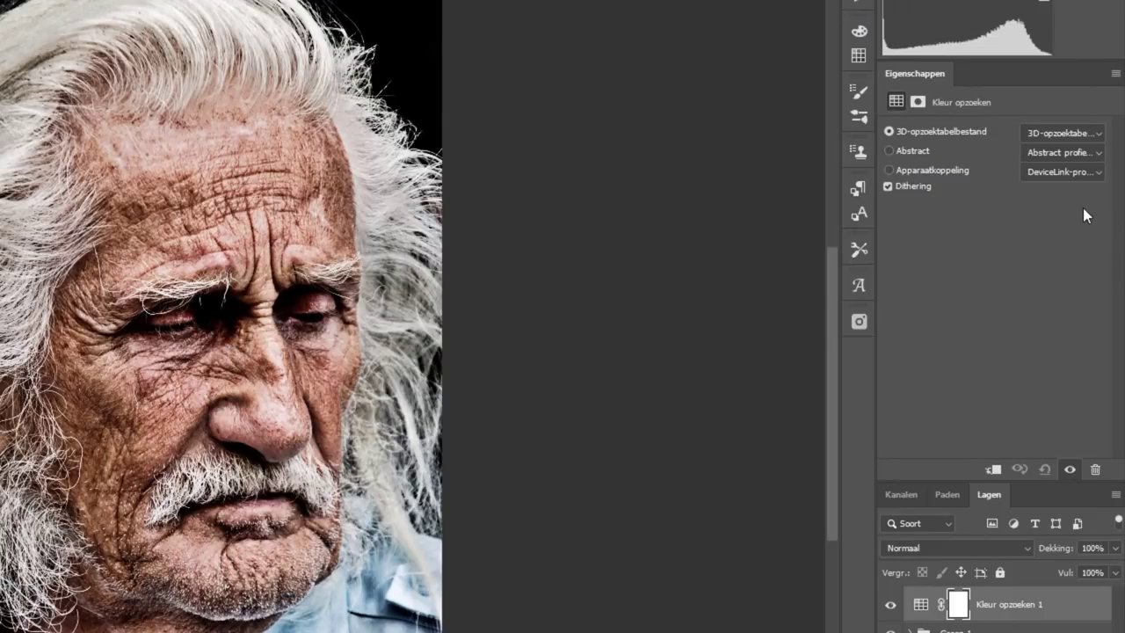
pyautogui.click(1053, 132)
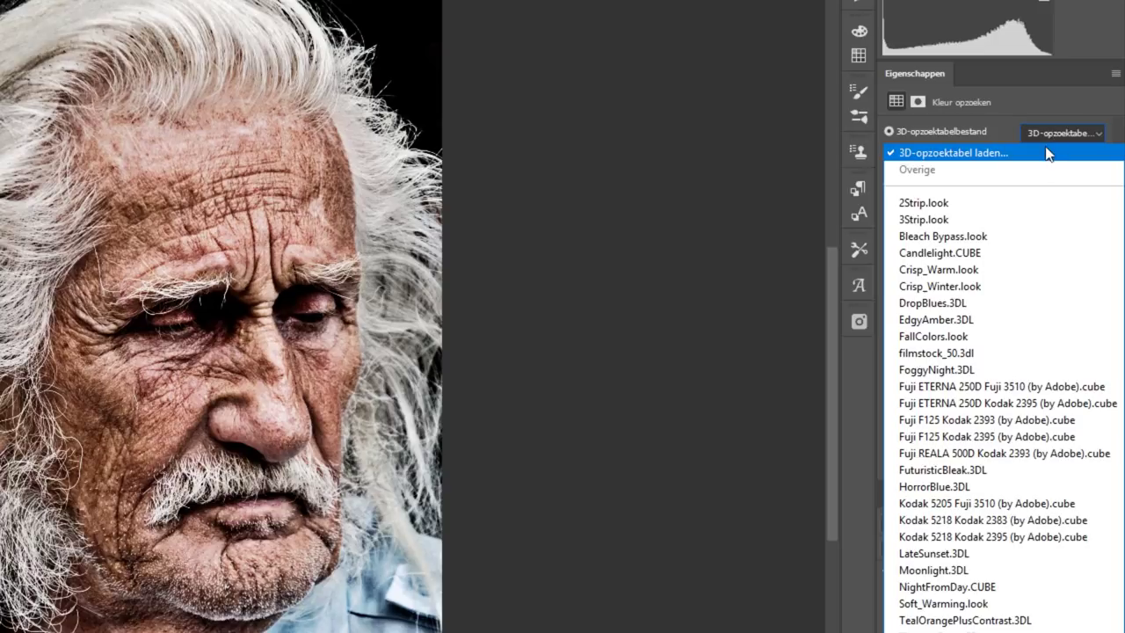
pyautogui.click(936, 336)
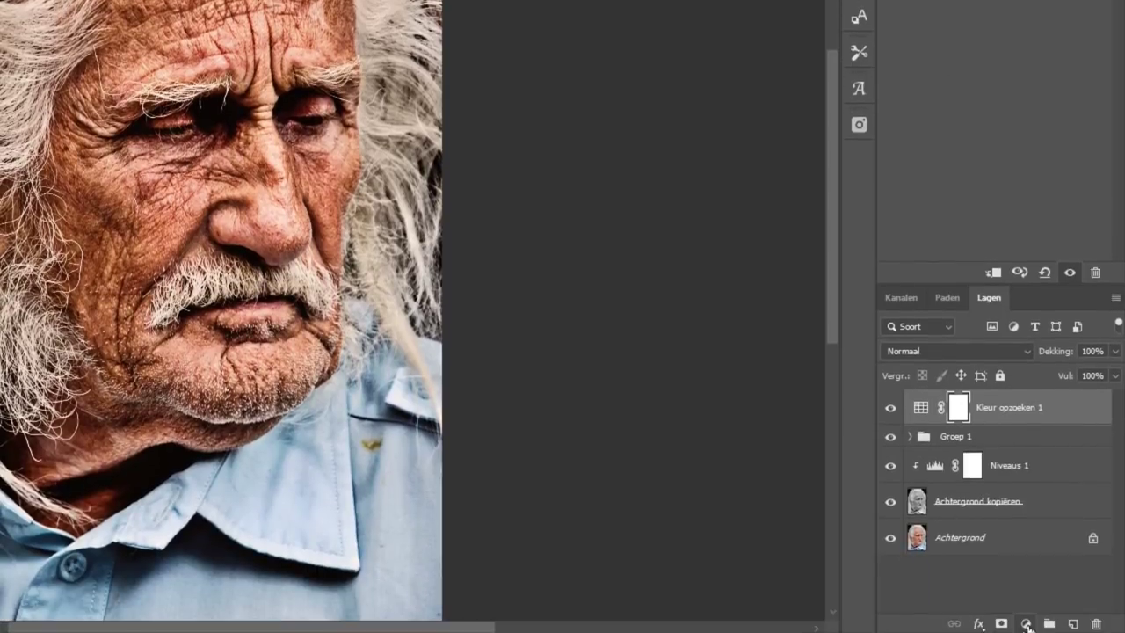
# Add a 'Levendigheid 1' Vibrance layer at -52 and raise the 'Niveaus 1' white input to 209
pyautogui.click(1029, 623)
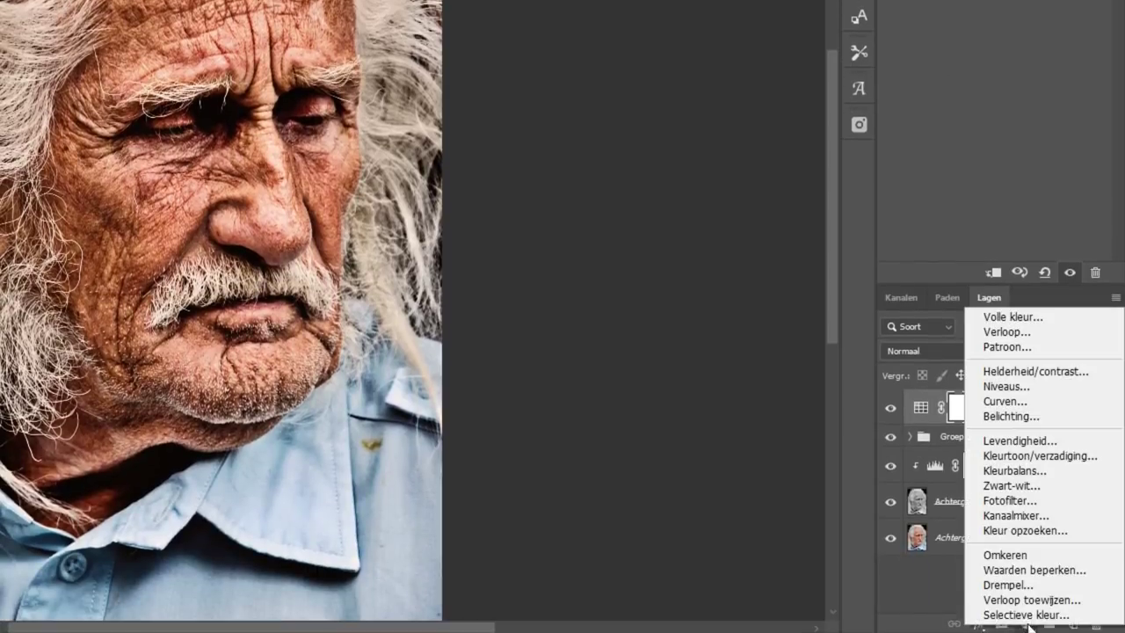
pyautogui.click(1024, 440)
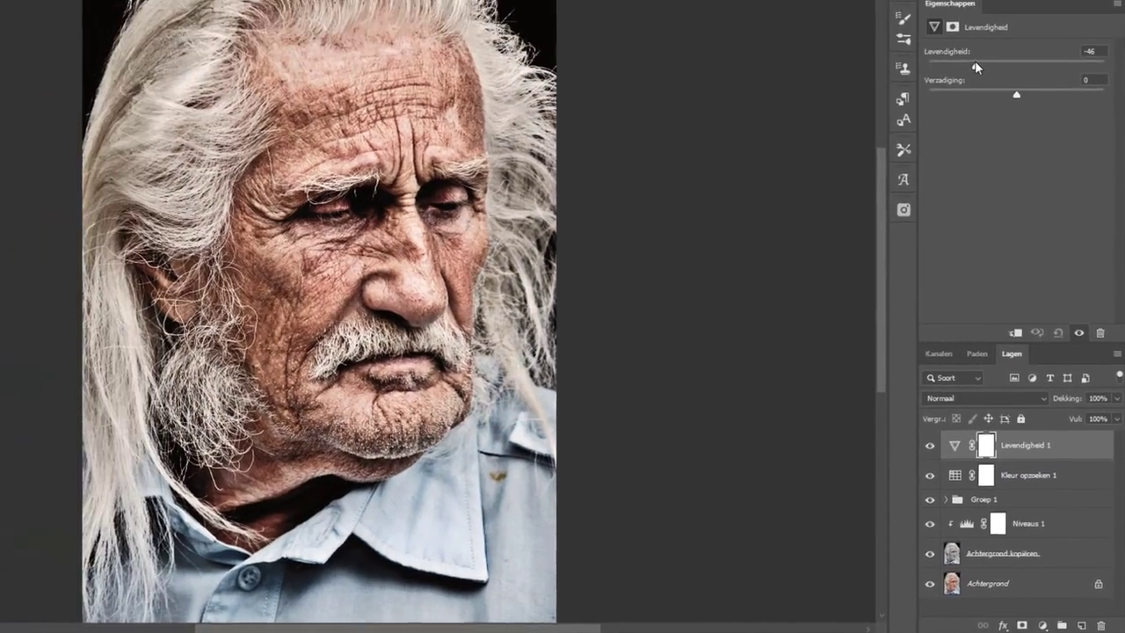
pyautogui.moveTo(1022, 92); pyautogui.dragTo(979, 94)
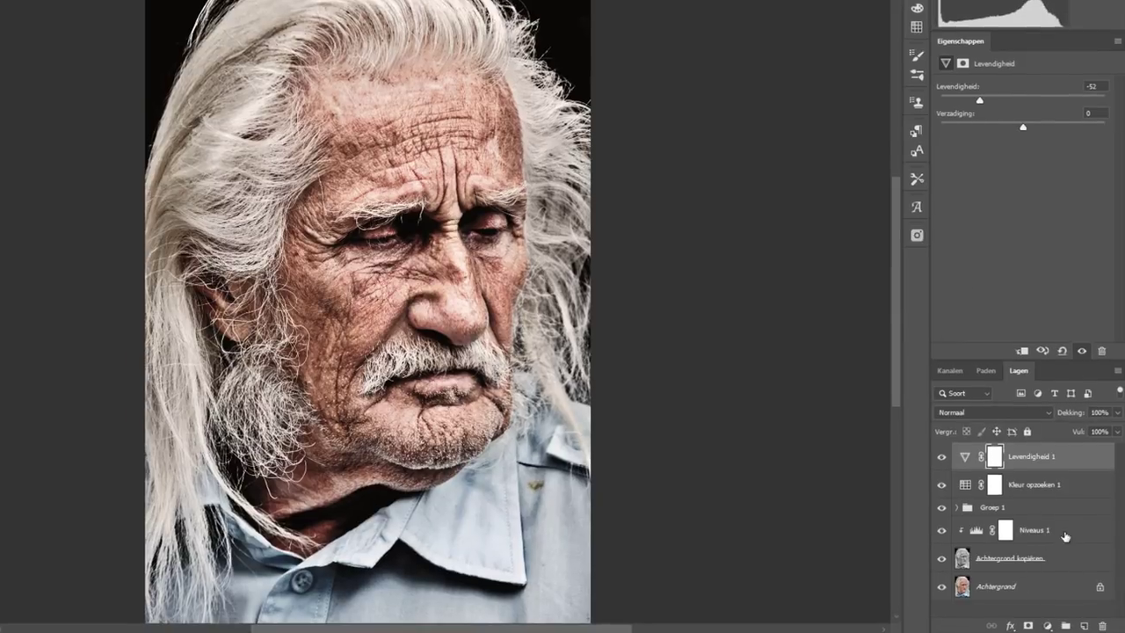
pyautogui.click(1034, 529)
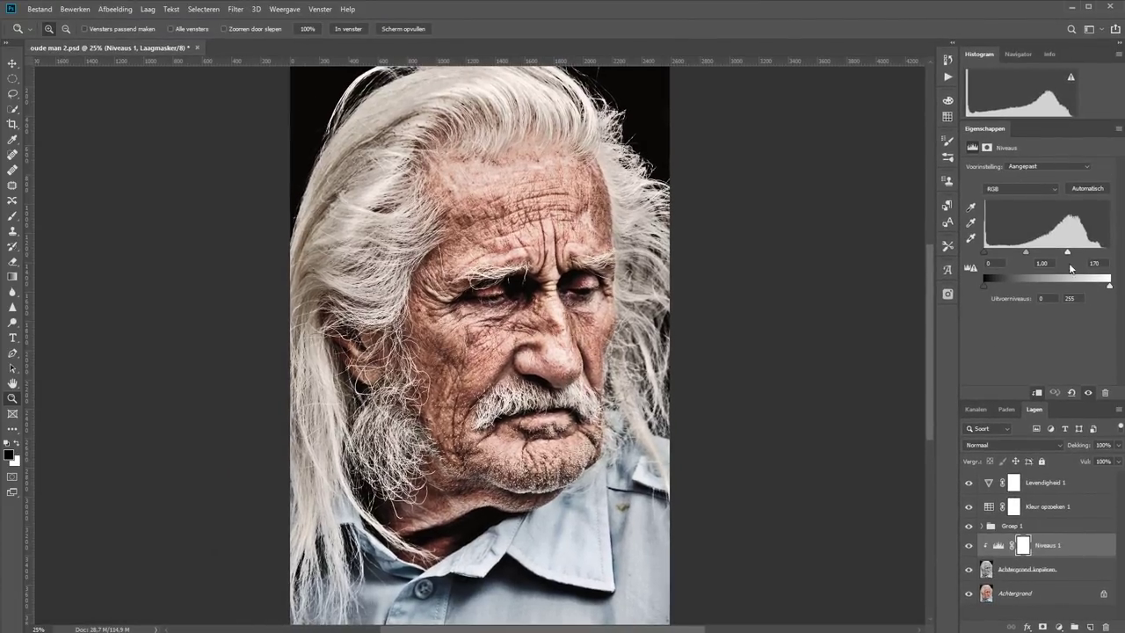
pyautogui.moveTo(1069, 252); pyautogui.dragTo(1089, 256)
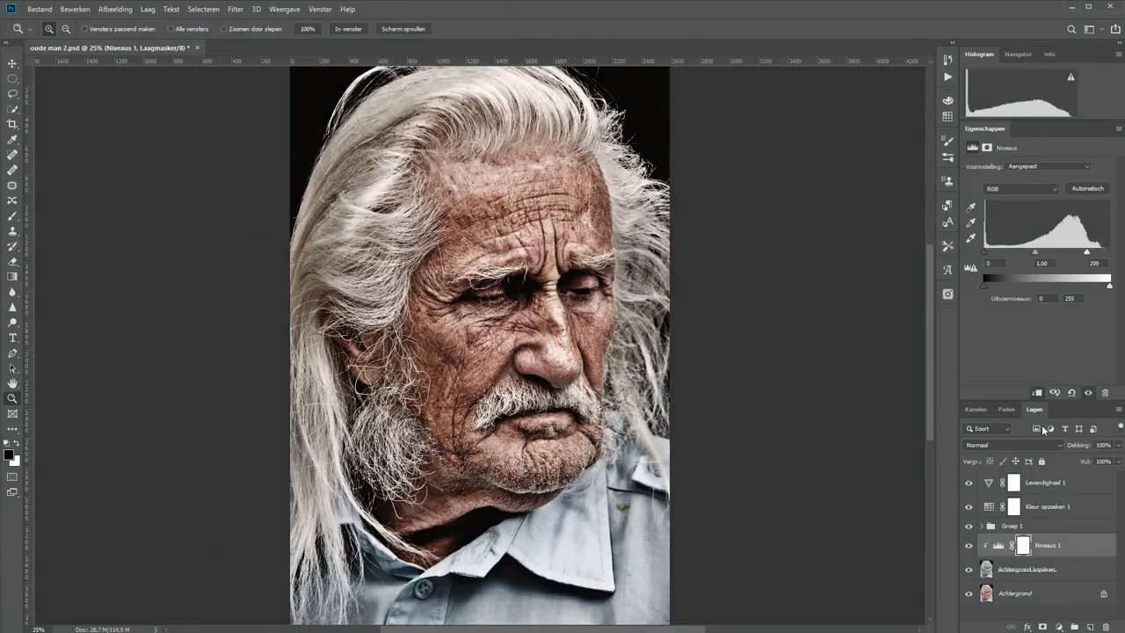
# Reapply Oppervlak vervagen on 'Laag 1 kopiëren' at radius 66 pixels, threshold 81 levels
pyautogui.click(988, 527)
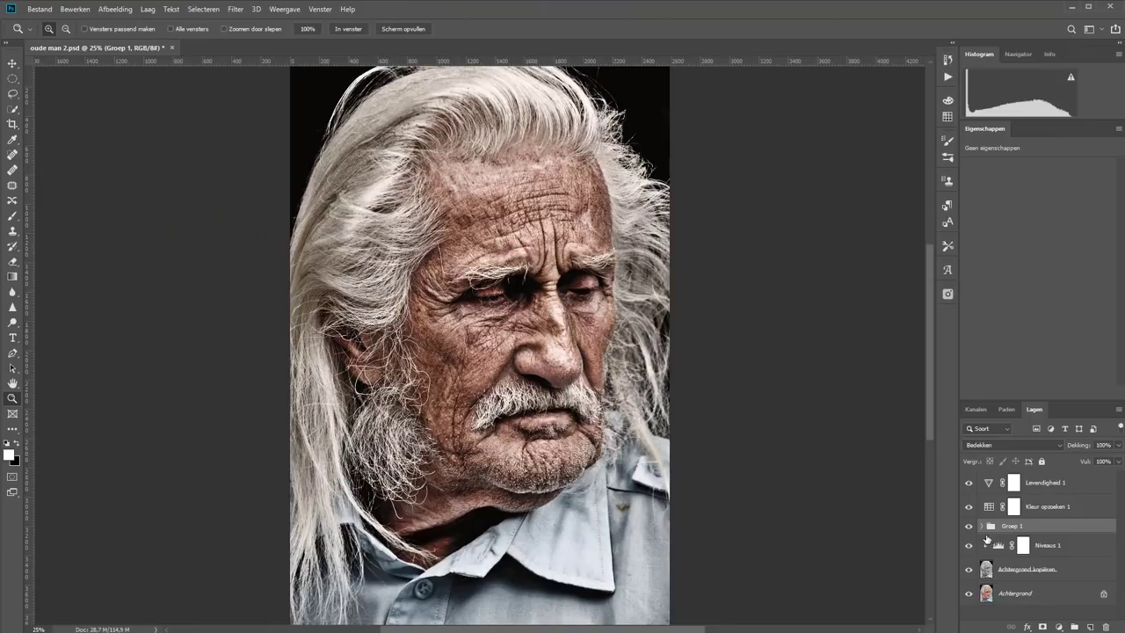
pyautogui.click(983, 525)
pyautogui.click(1047, 584)
pyautogui.doubleClick(1047, 585)
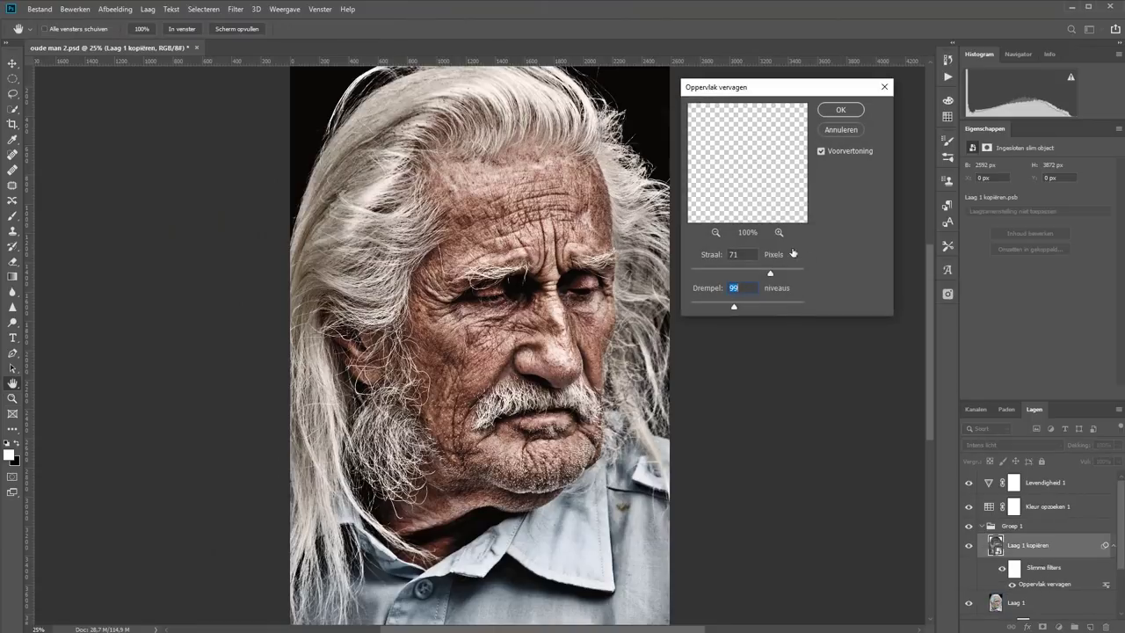
pyautogui.moveTo(734, 307); pyautogui.dragTo(727, 308)
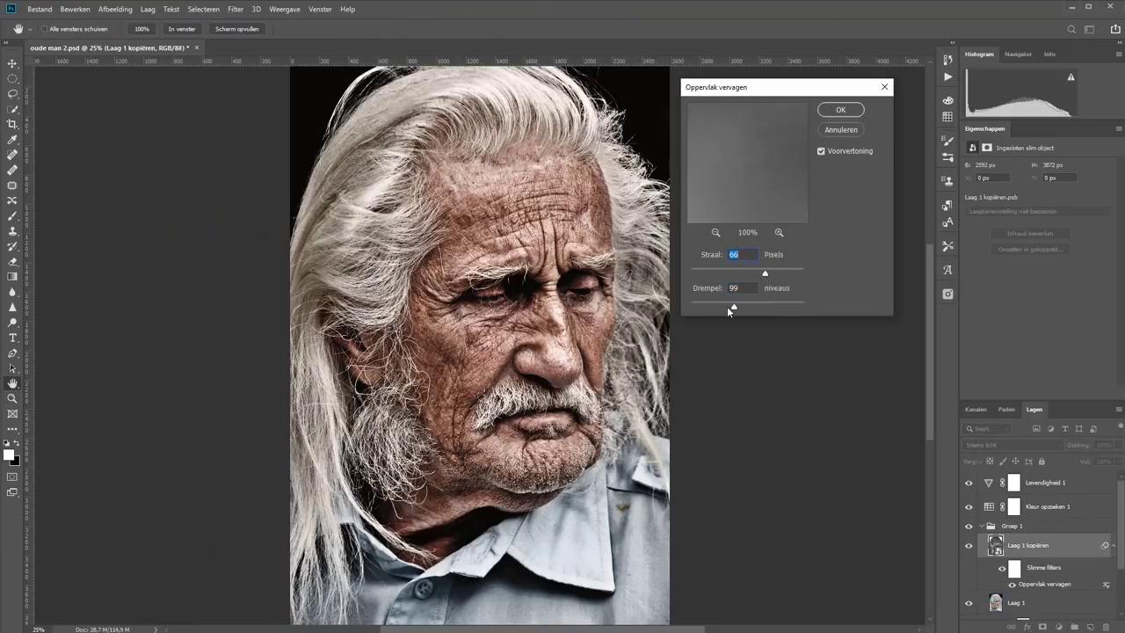
pyautogui.click(842, 110)
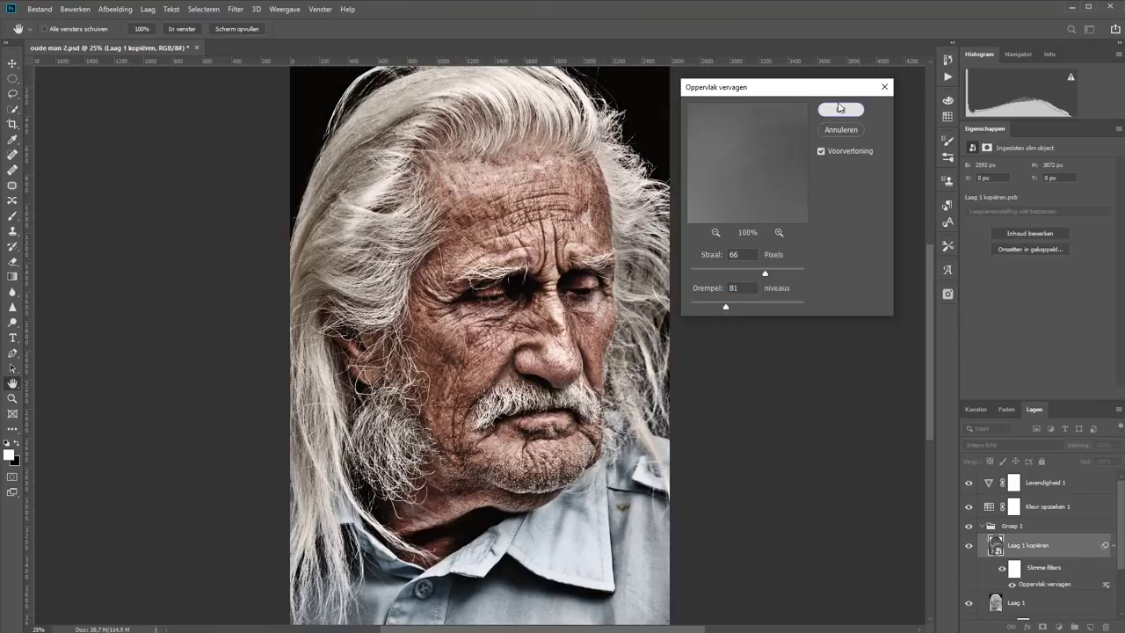
pyautogui.press('z')
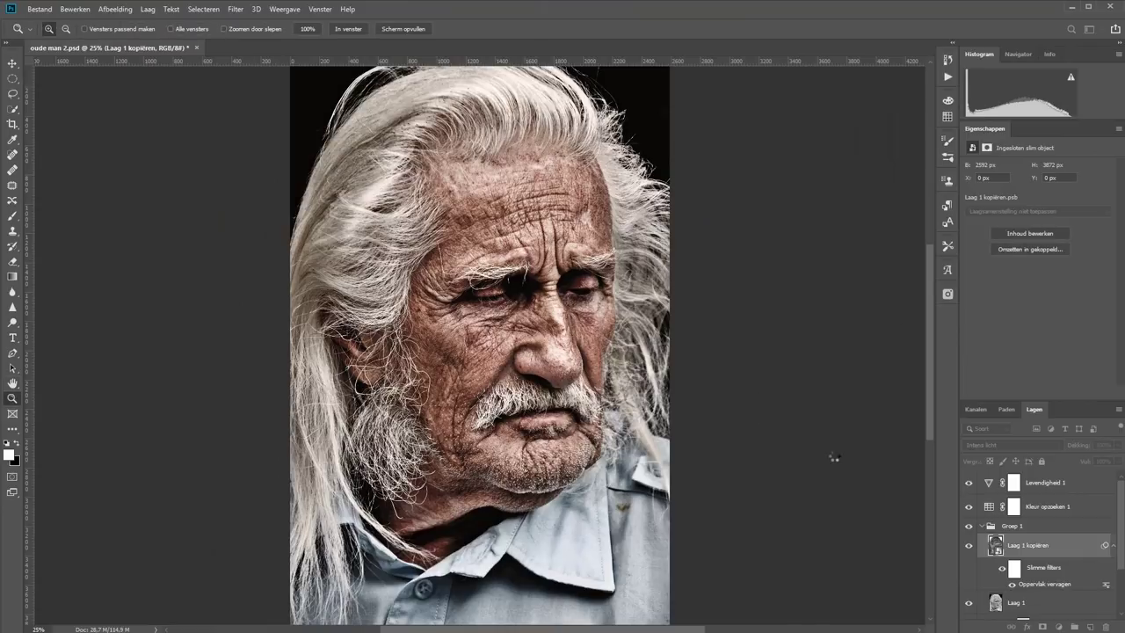